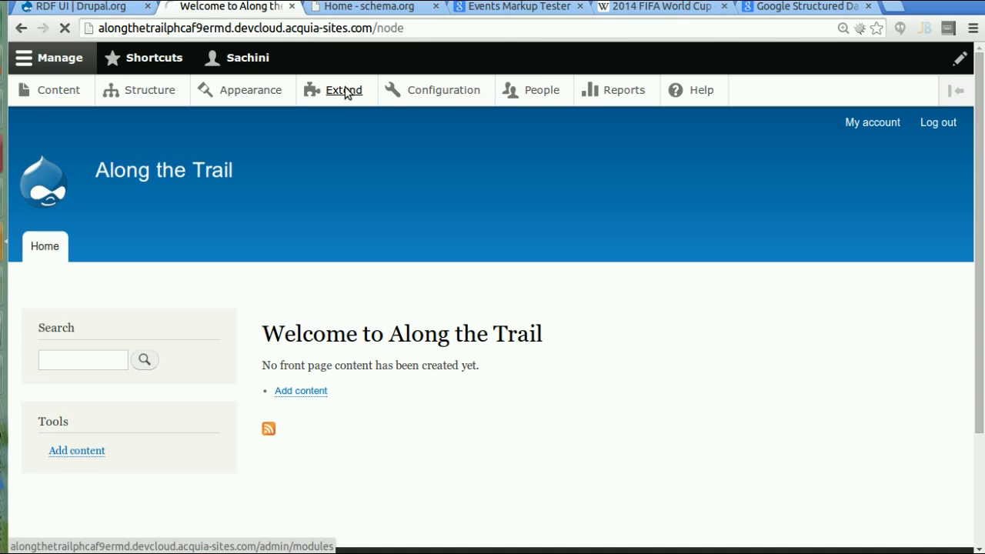
- Filter the Extend module list by 'RDF' to confirm RDF UI is enabled
{"action": "left_click", "coordinate": [347, 92]}
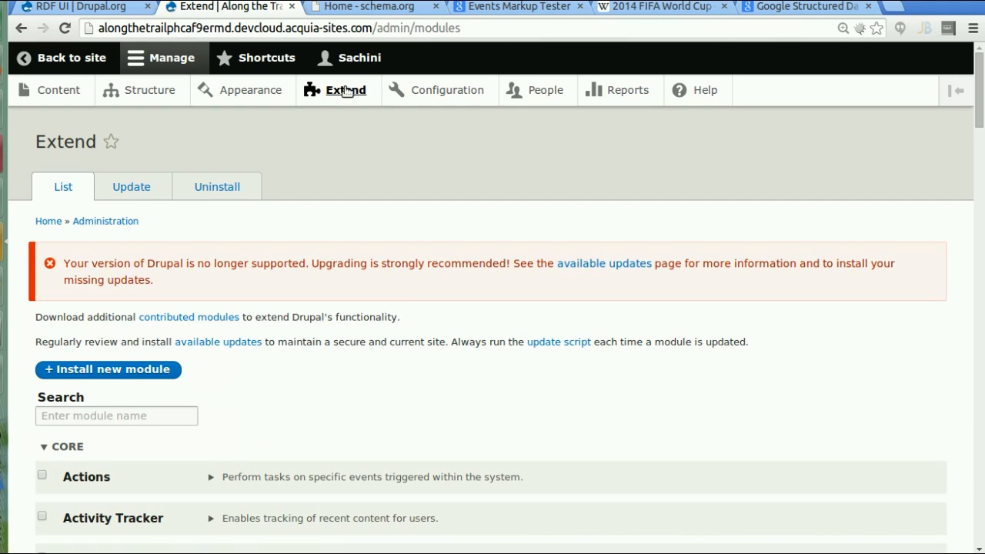
{"action": "left_click", "coordinate": [136, 417]}
{"action": "type", "text": "RDF"}
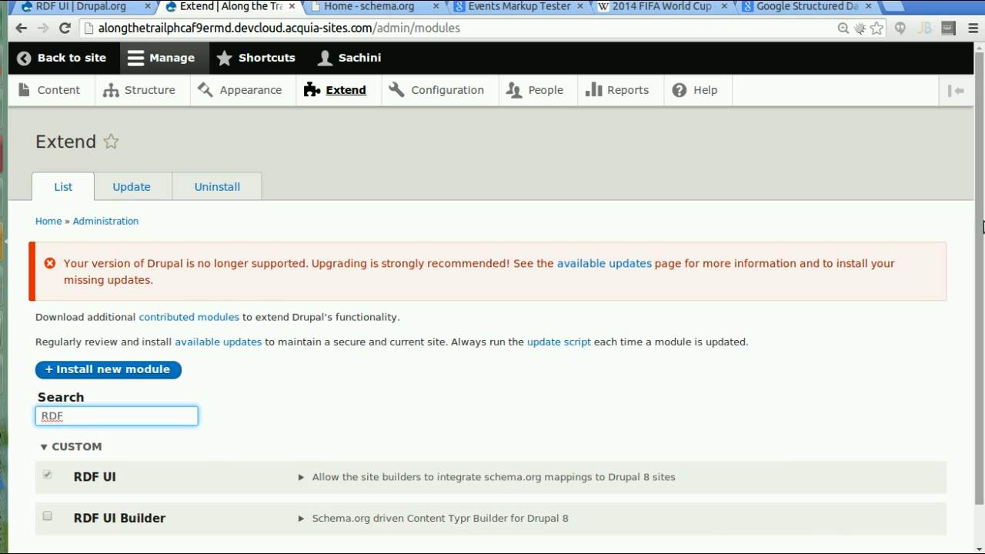
{"action": "scroll", "coordinate": [982, 302], "scroll_direction": "down", "scroll_amount": 1}
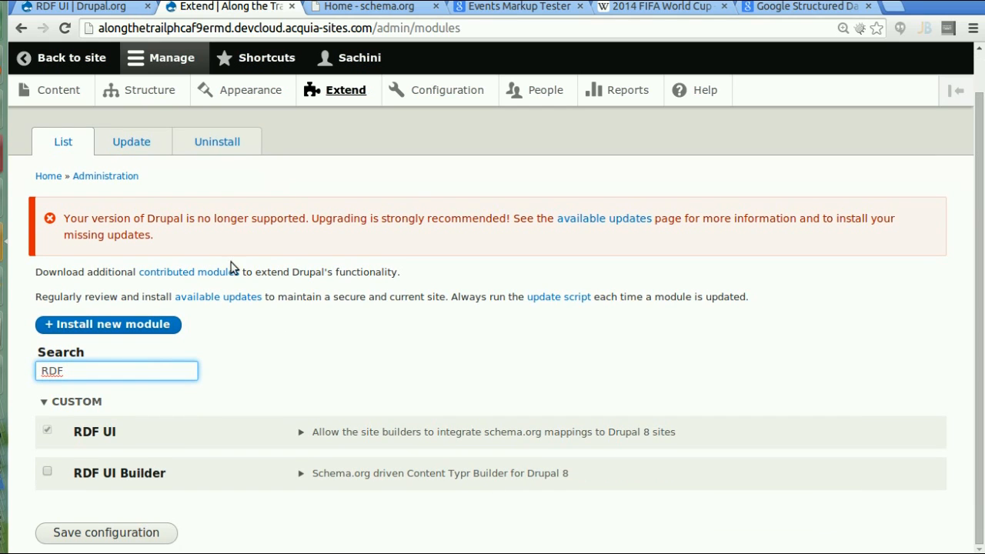
- Go to Structure > Content types and start adding a new content type
{"action": "left_click", "coordinate": [151, 90]}
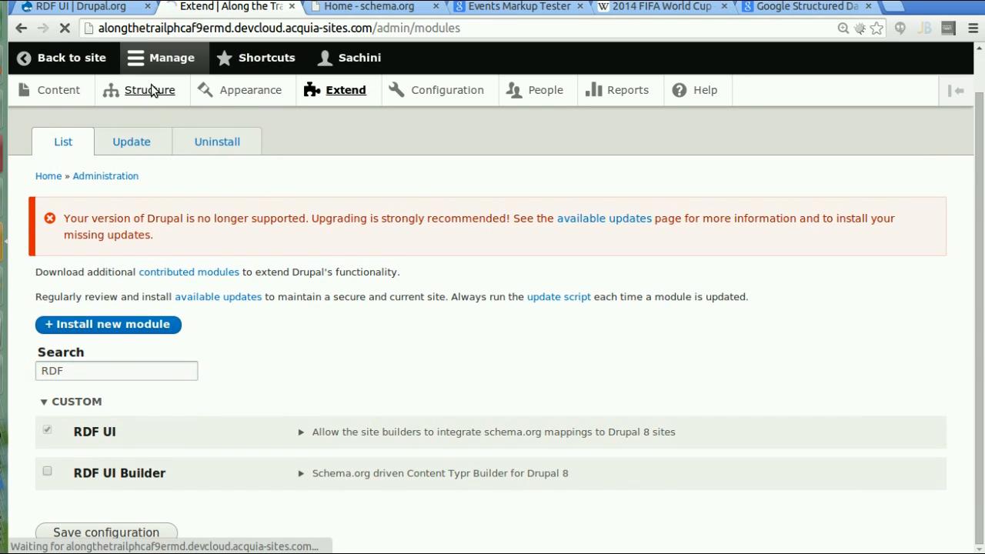
{"action": "left_click", "coordinate": [130, 414]}
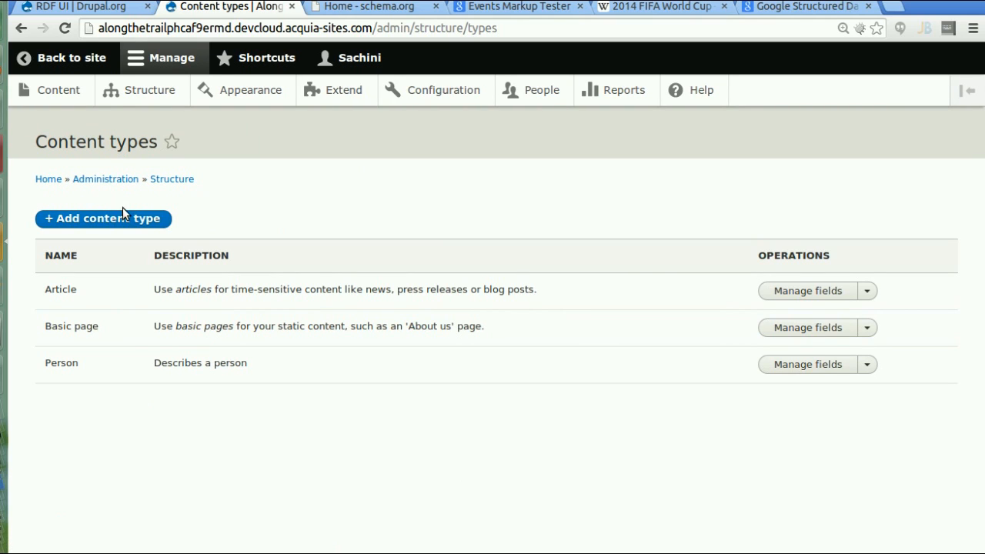
{"action": "left_click", "coordinate": [128, 212]}
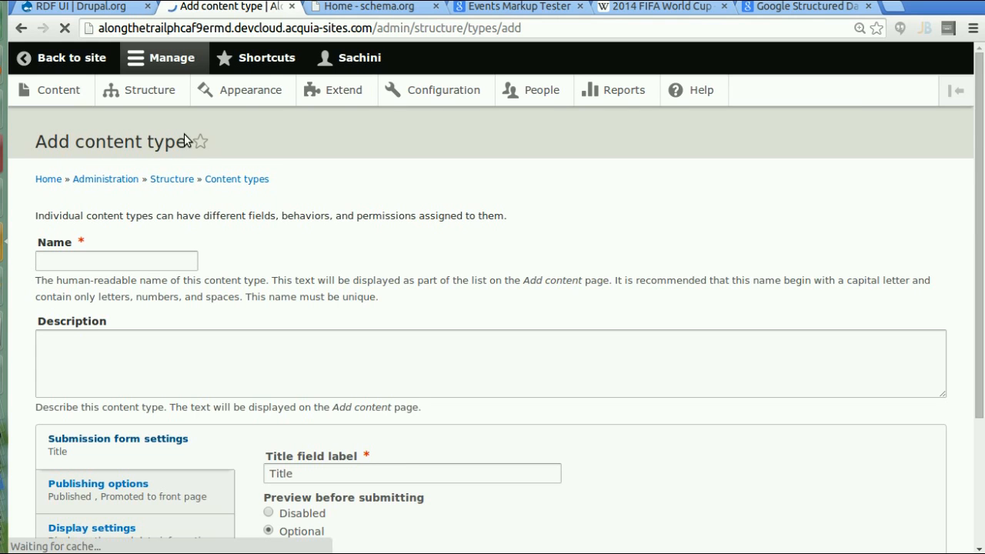
- Name the content type 'Person' with machine name person1 and description 'Describes a person'
{"action": "left_click", "coordinate": [163, 257]}
{"action": "type", "text": "Person"}
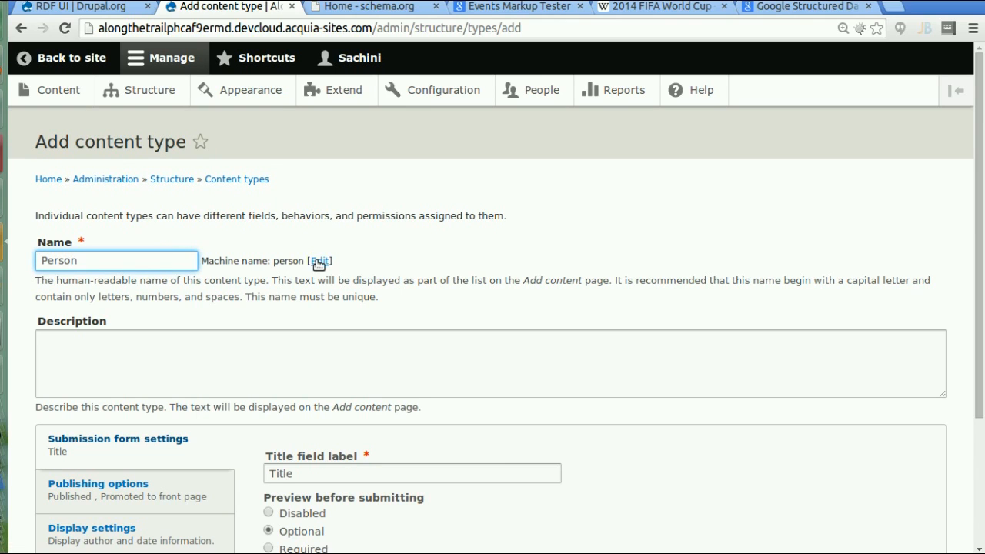
{"action": "left_click", "coordinate": [319, 262]}
{"action": "type", "text": "1"}
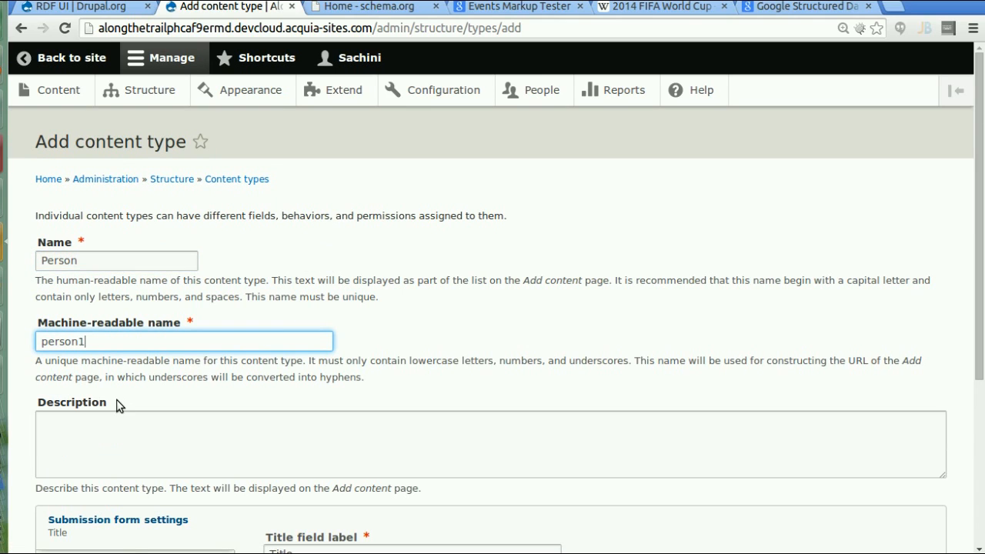
{"action": "left_click", "coordinate": [108, 450]}
{"action": "type", "text": "Describ"}
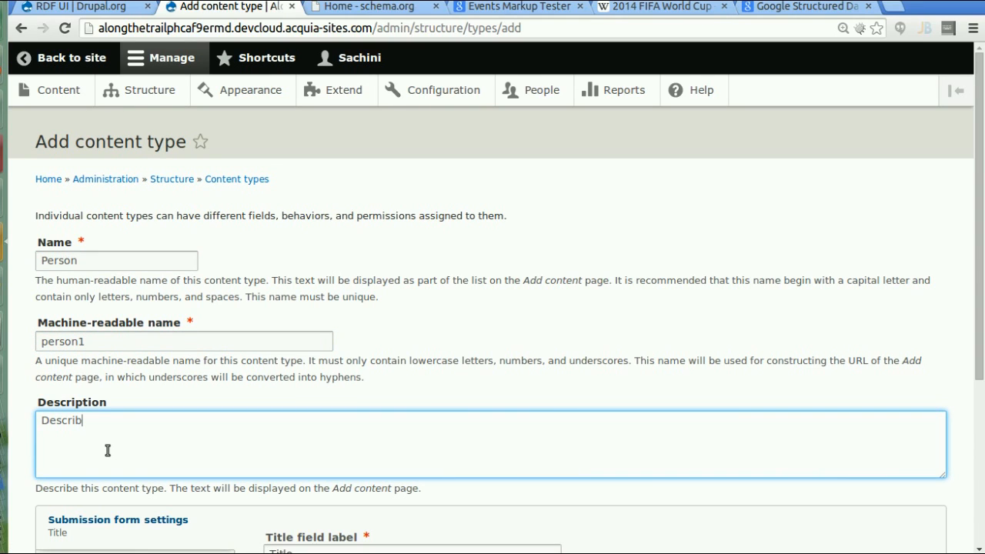
{"action": "type", "text": "es a person"}
- Set the Schema.org mapping type to Person and save the content type
{"action": "left_click_drag", "start_coordinate": [982, 279], "coordinate": [978, 469]}
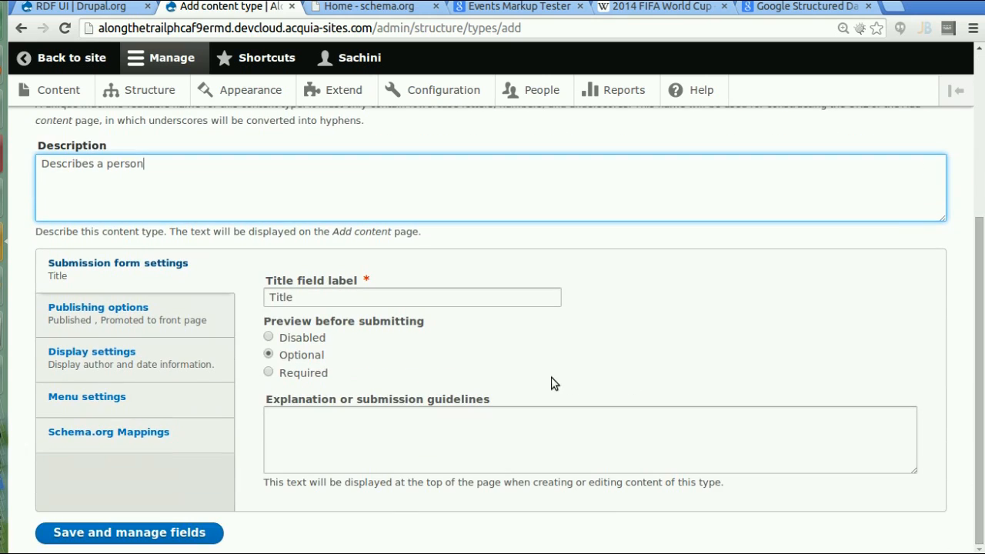
{"action": "left_click", "coordinate": [145, 437]}
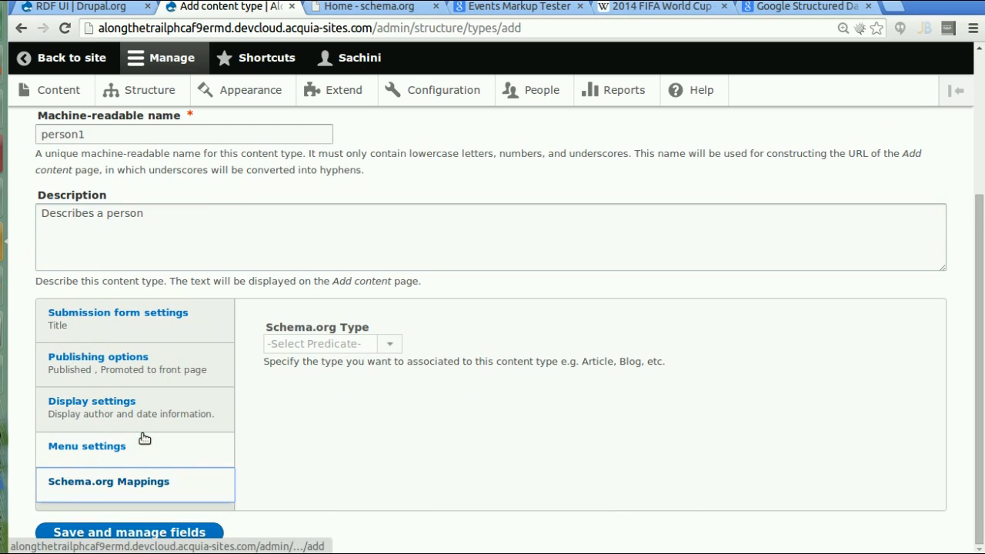
{"action": "left_click", "coordinate": [389, 347]}
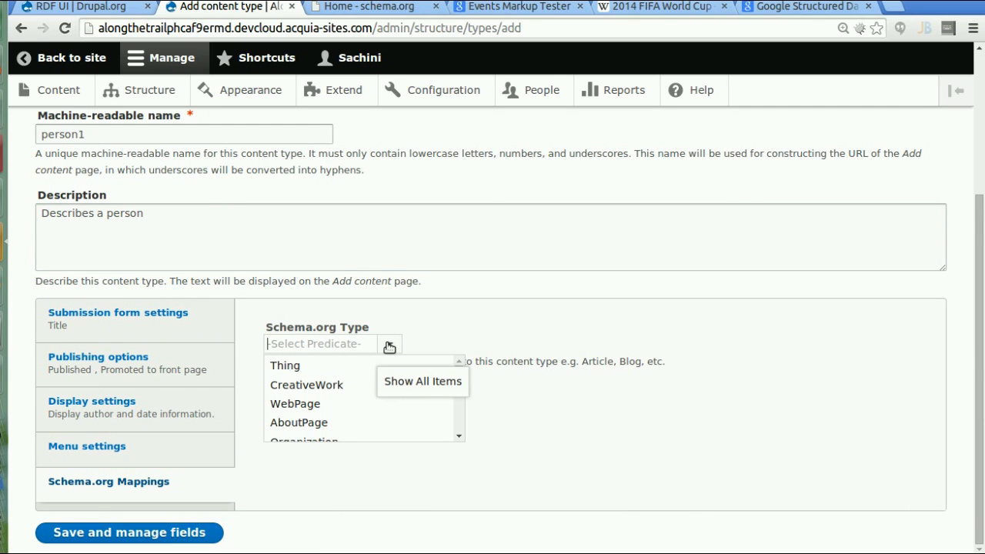
{"action": "left_click", "coordinate": [396, 345]}
{"action": "type", "text": "P"}
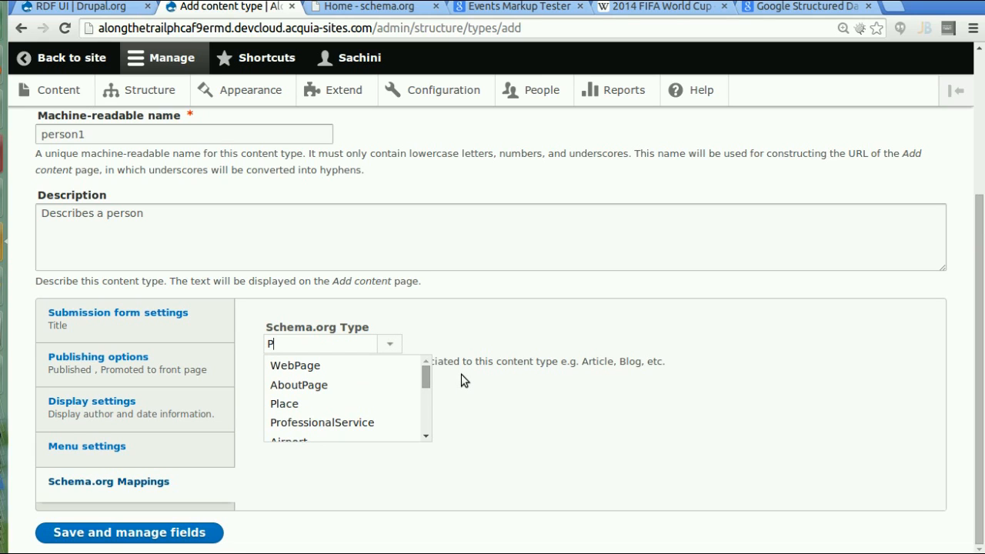
{"action": "type", "text": "erson"}
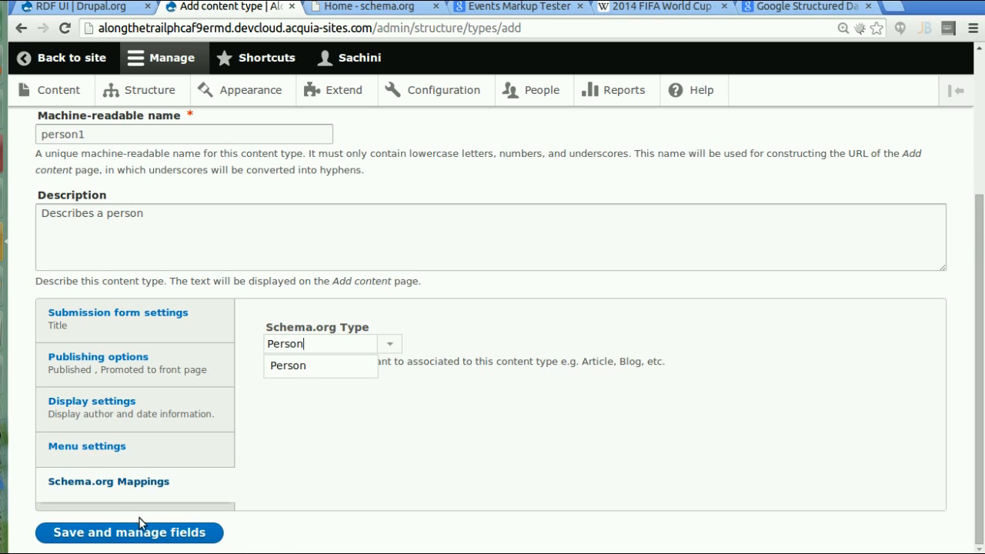
{"action": "left_click", "coordinate": [156, 538]}
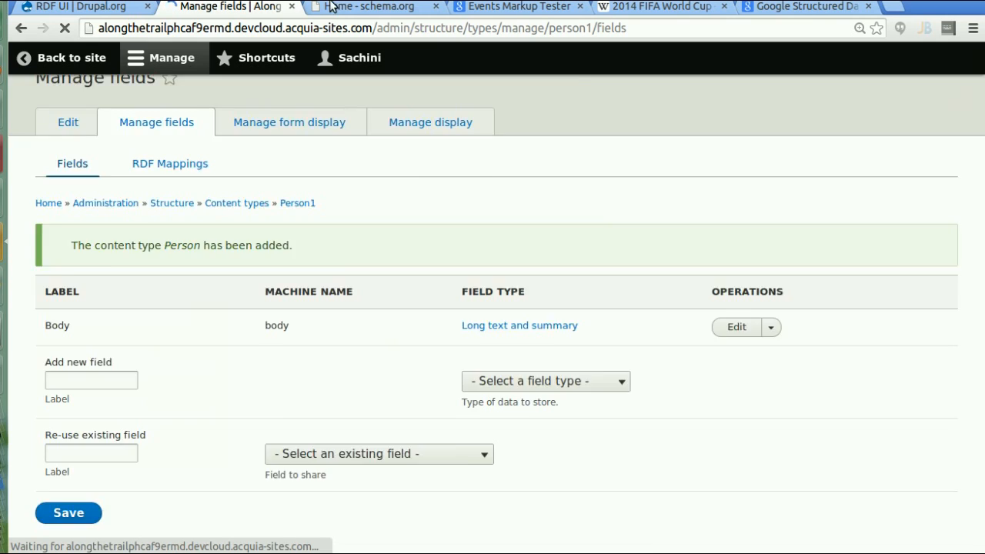
{"action": "left_click", "coordinate": [331, 6]}
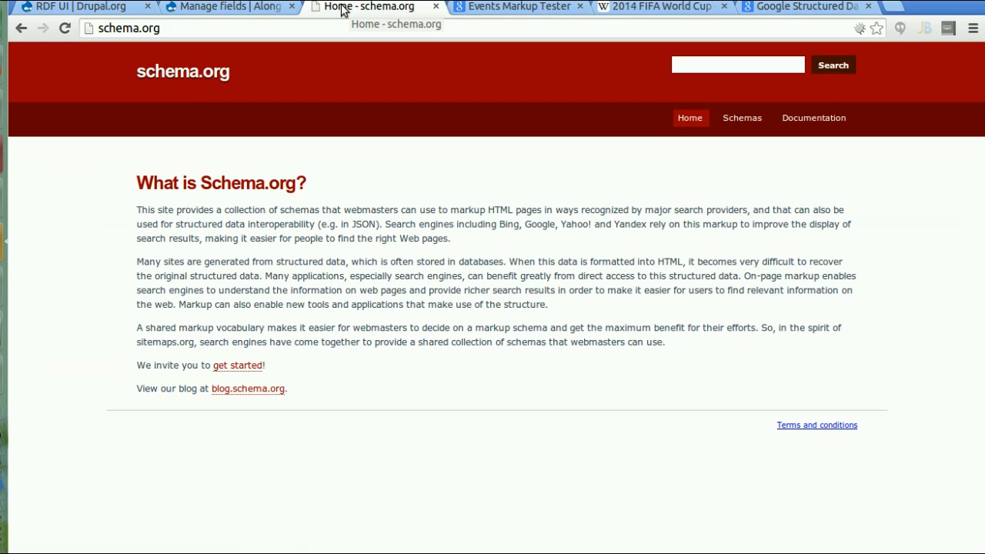
{"action": "left_click", "coordinate": [275, 24]}
{"action": "type", "text": "/"}
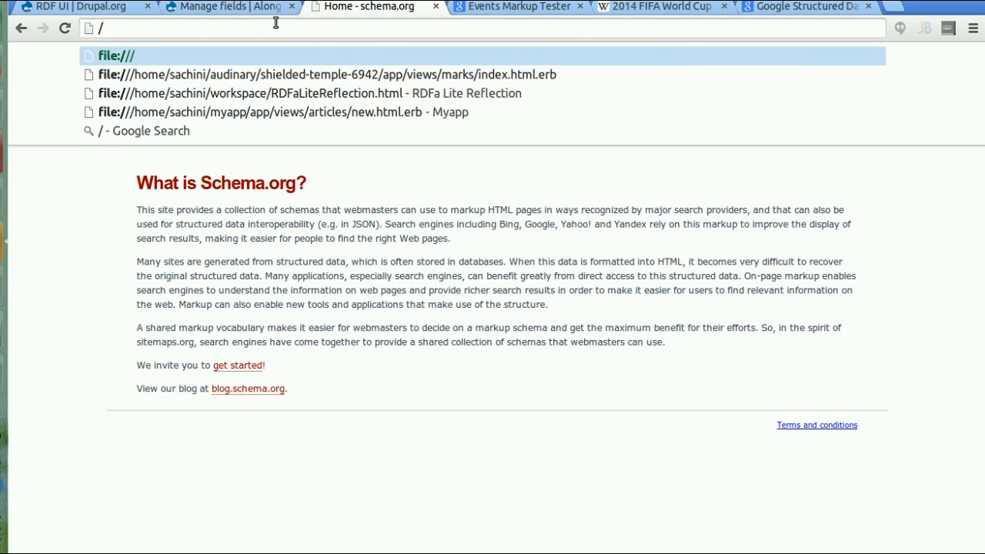
{"action": "key", "text": "BackSpace"}
{"action": "type", "text": "schema.org"}
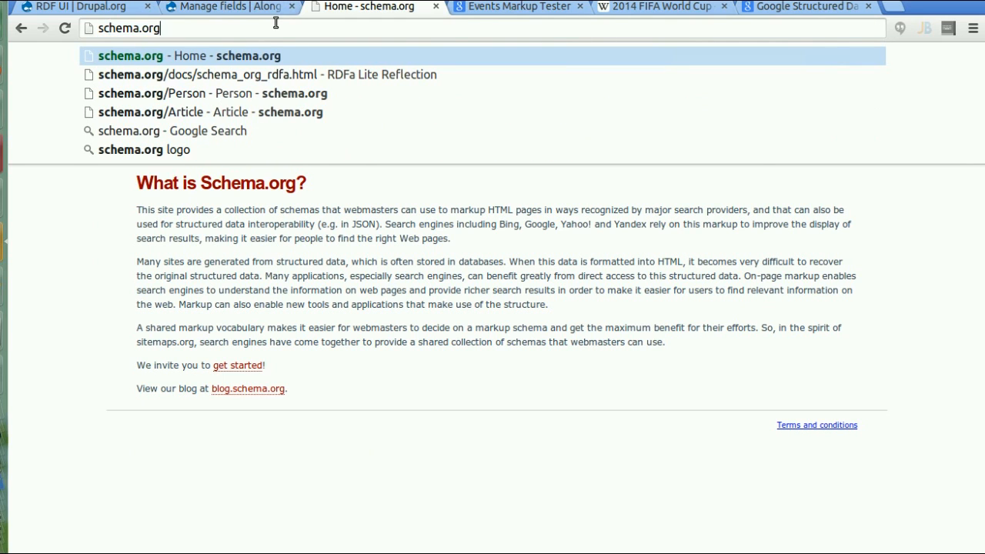
{"action": "type", "text": "/Person"}
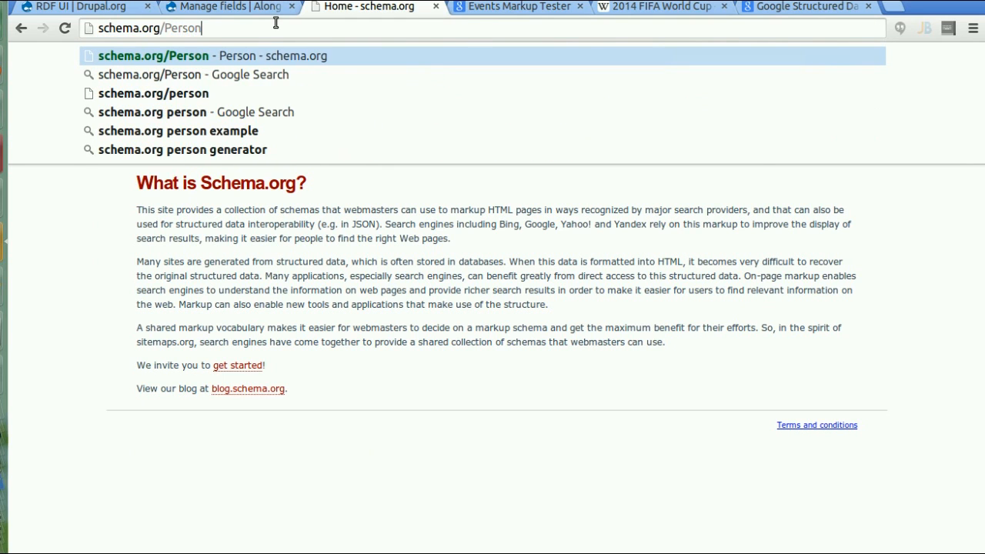
{"action": "key", "text": "Return"}
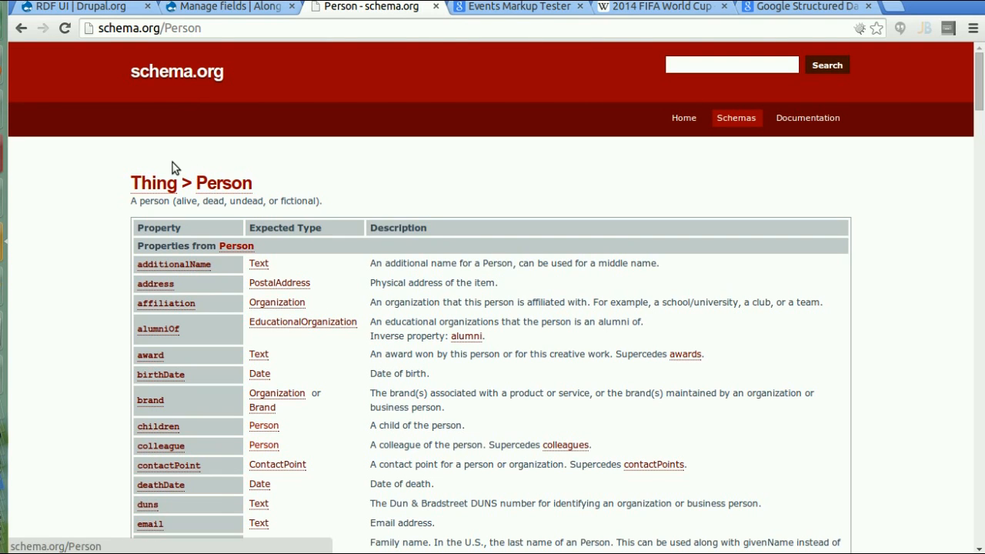
{"action": "left_click_drag", "start_coordinate": [978, 93], "coordinate": [982, 223]}
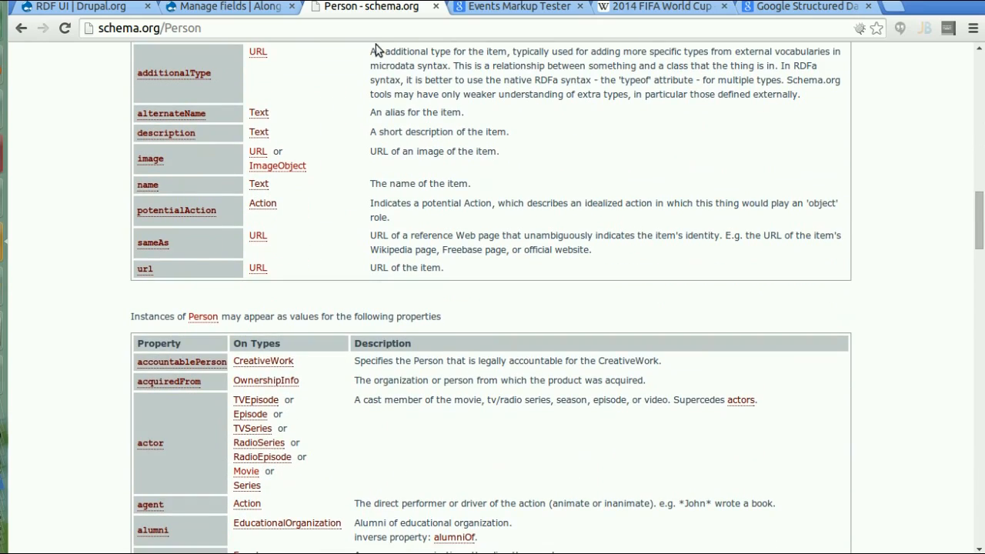
{"action": "left_click", "coordinate": [256, 8]}
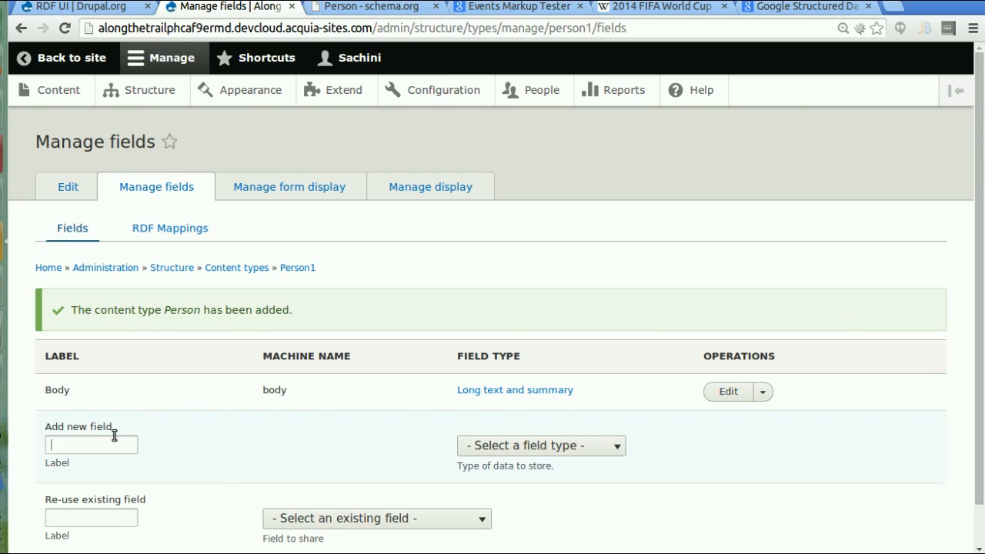
- Add an 'Affliation' Text field and save its storage and field settings
{"action": "type", "text": "Affl"}
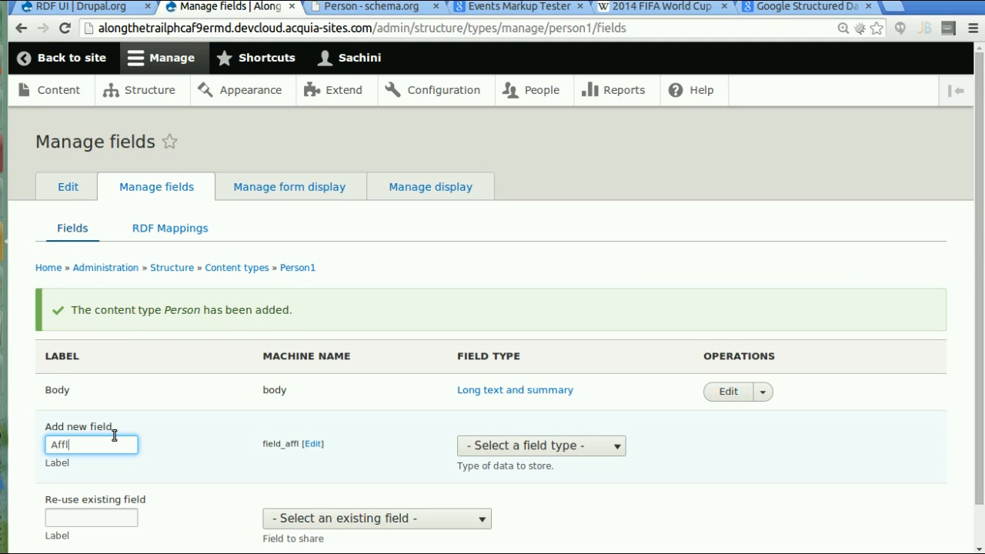
{"action": "type", "text": "iation"}
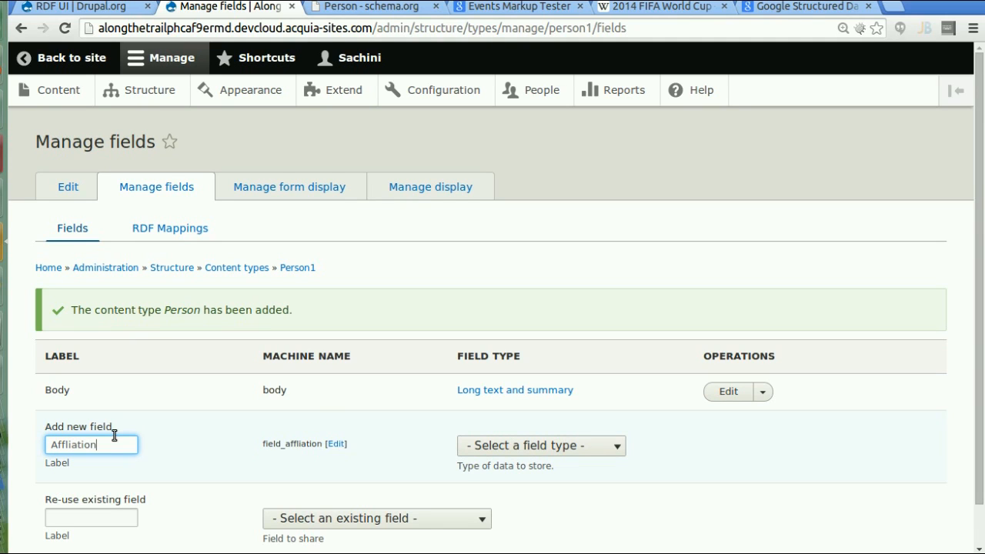
{"action": "left_click", "coordinate": [496, 446]}
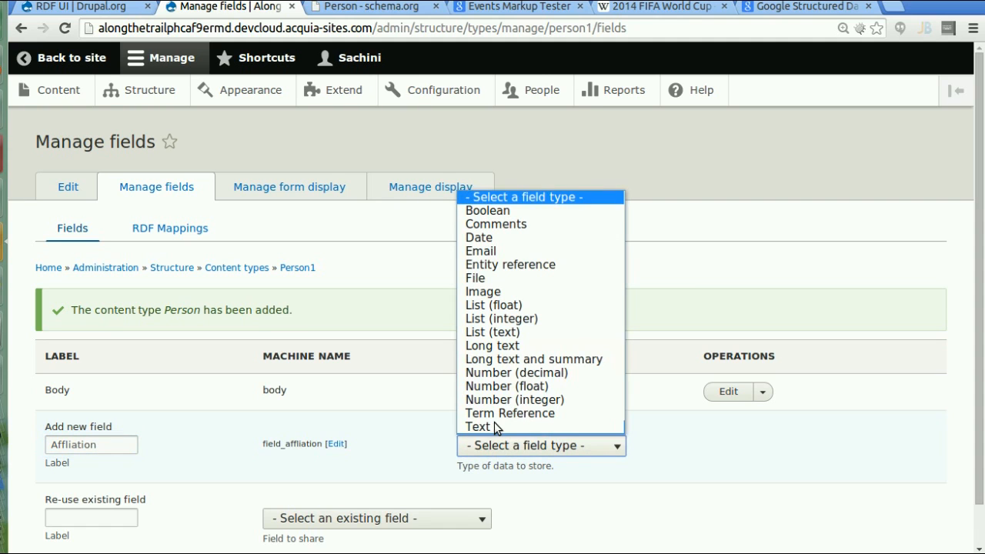
{"action": "left_click", "coordinate": [480, 425]}
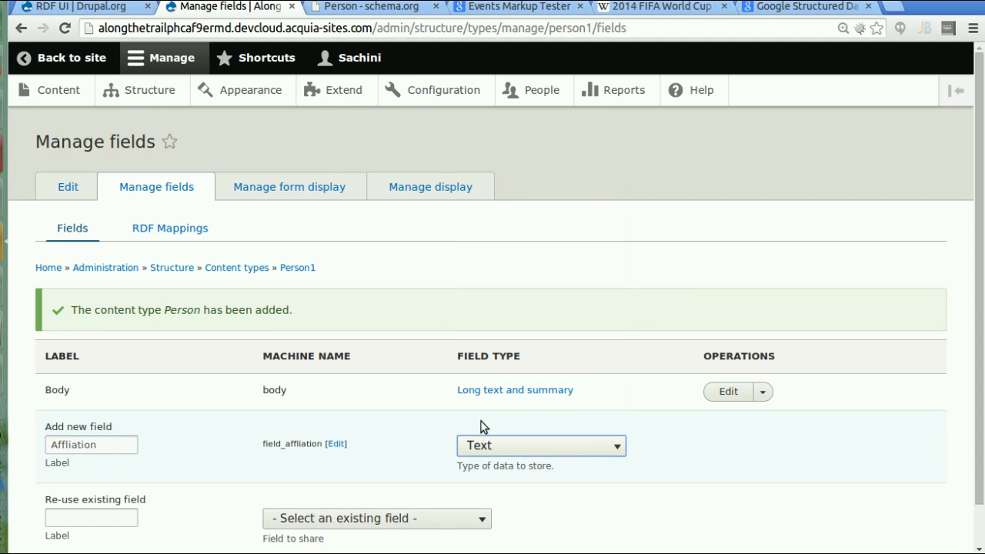
{"action": "scroll", "coordinate": [299, 492], "scroll_direction": "down", "scroll_amount": 1}
{"action": "left_click", "coordinate": [83, 534]}
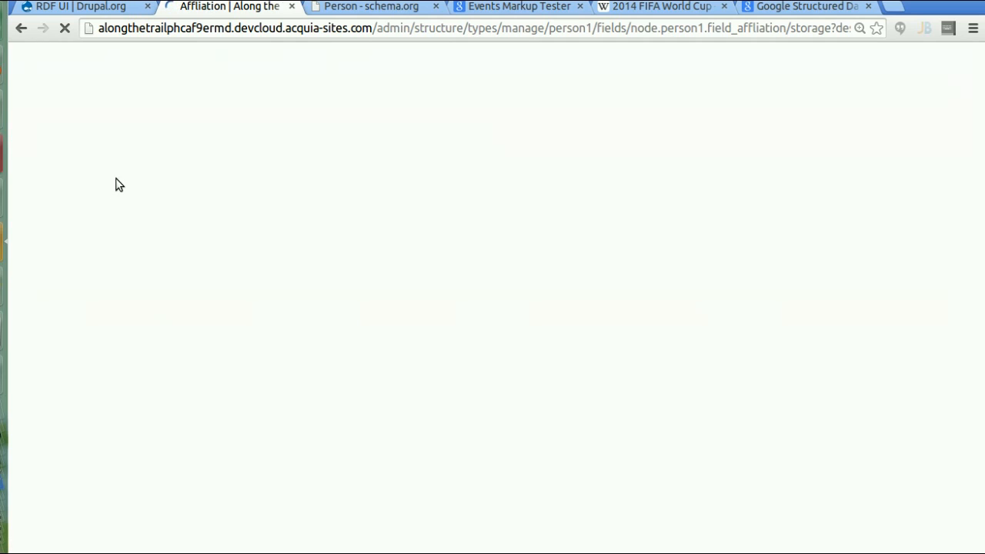
{"action": "left_click", "coordinate": [118, 418]}
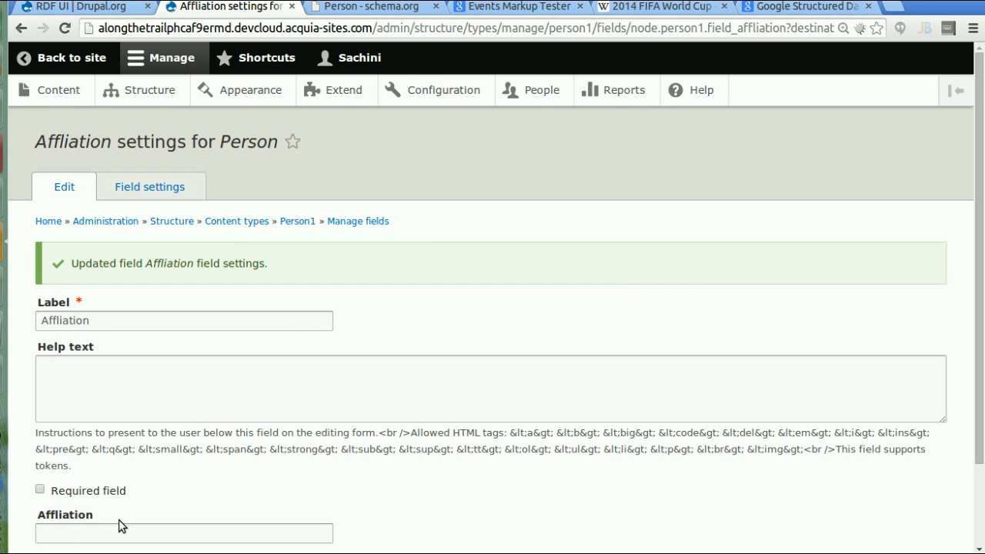
{"action": "scroll", "coordinate": [802, 490], "scroll_direction": "down", "scroll_amount": 3}
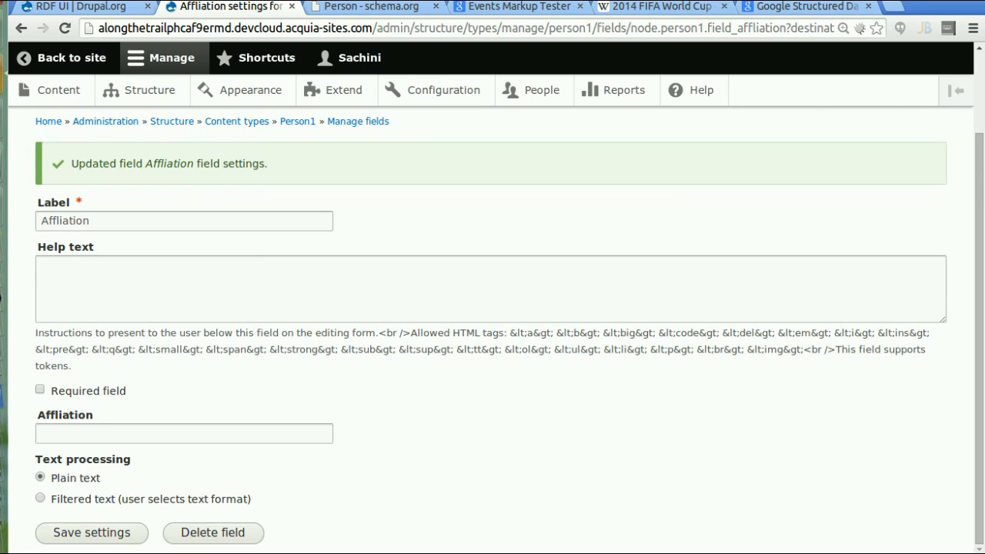
{"action": "left_click", "coordinate": [67, 538]}
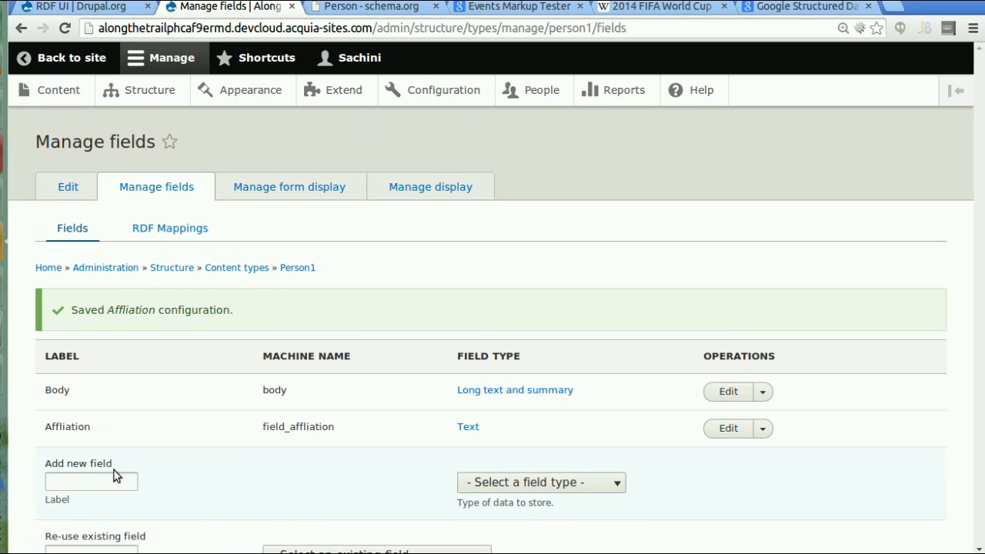
- Add a 'Job Title' Text field to Person and save it
{"action": "left_click", "coordinate": [115, 476]}
{"action": "type", "text": "Job T"}
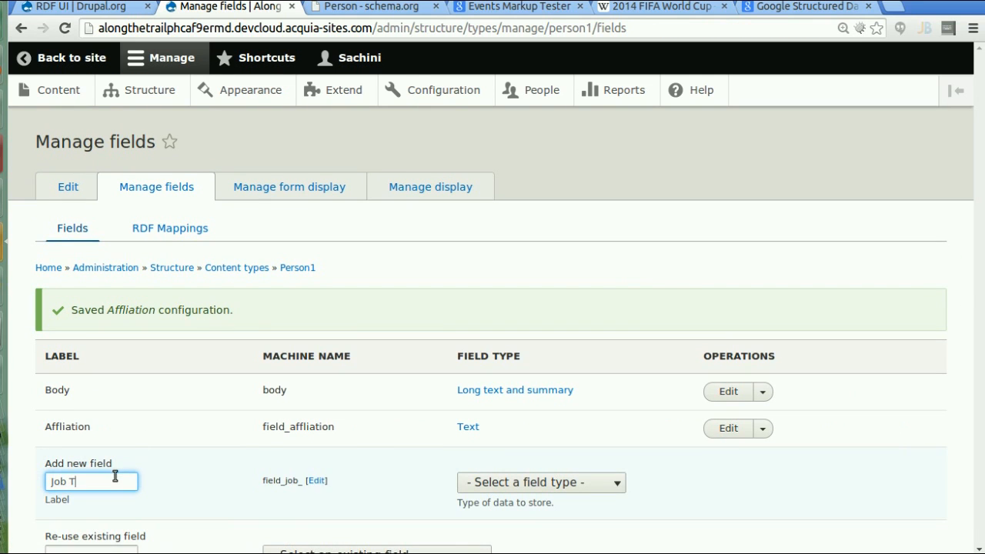
{"action": "type", "text": "itle"}
{"action": "left_click", "coordinate": [536, 481]}
{"action": "left_click", "coordinate": [534, 462]}
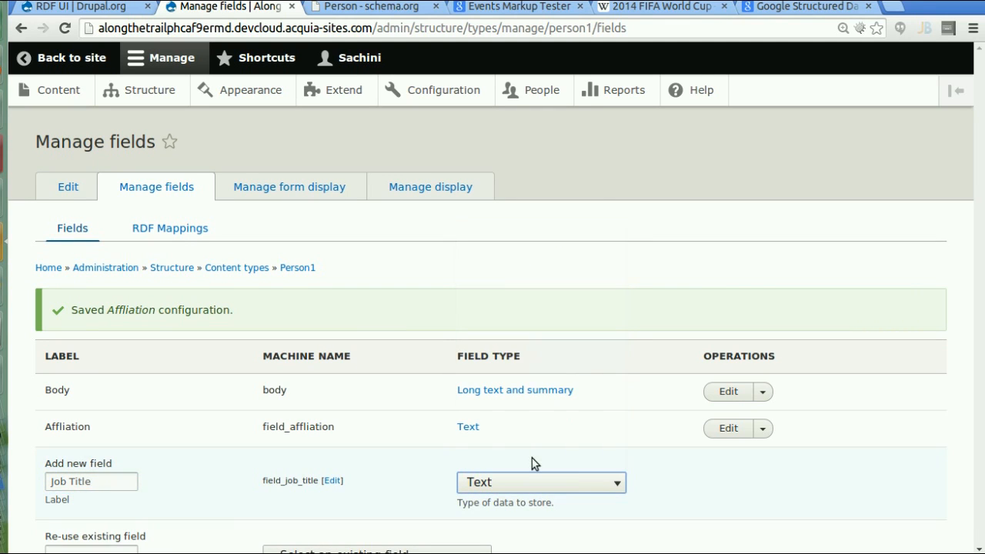
{"action": "scroll", "coordinate": [982, 543], "scroll_direction": "down", "scroll_amount": 2}
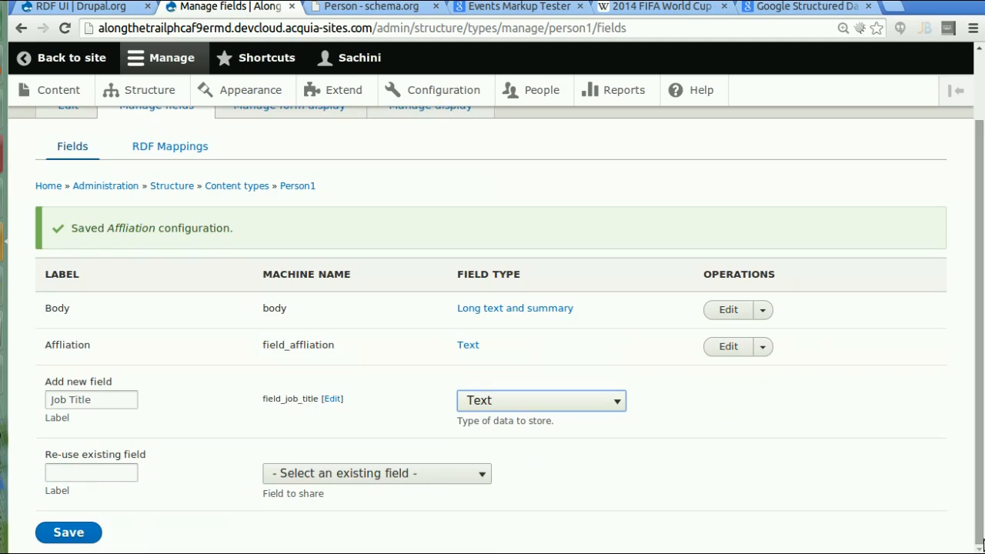
{"action": "left_click", "coordinate": [68, 533]}
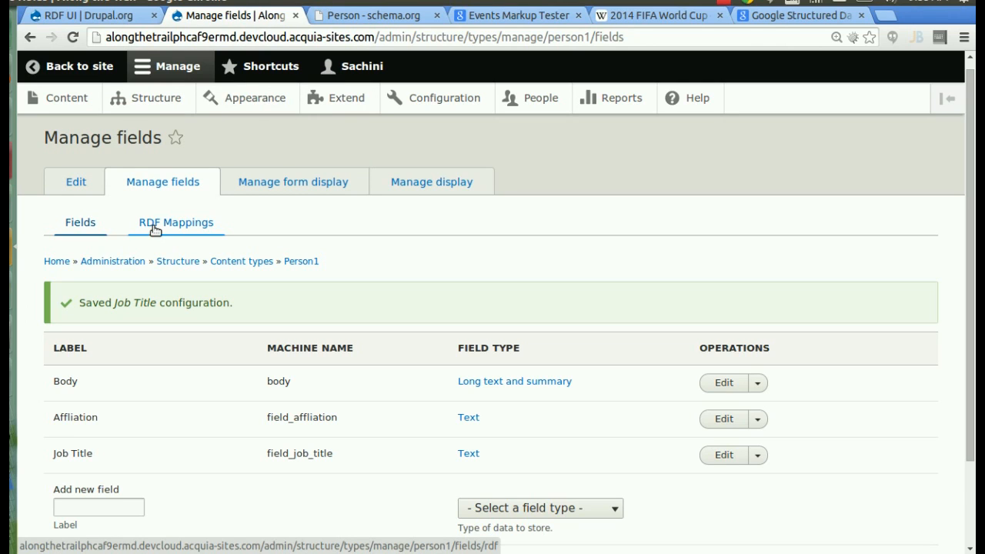
- In RDF Mappings, map the Body field to the schema.org description property
{"action": "left_click", "coordinate": [154, 229]}
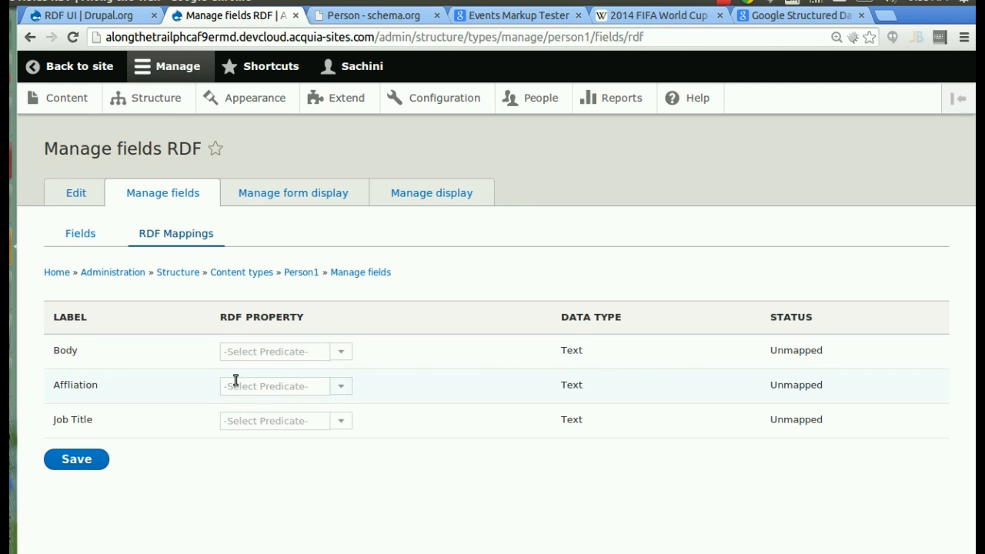
{"action": "left_click", "coordinate": [341, 352]}
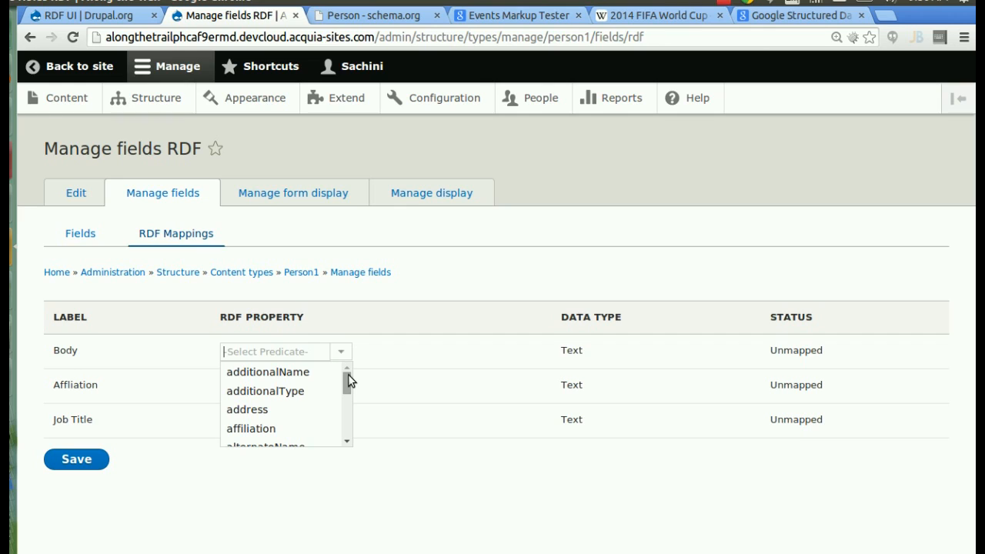
{"action": "left_click_drag", "start_coordinate": [348, 374], "coordinate": [350, 387]}
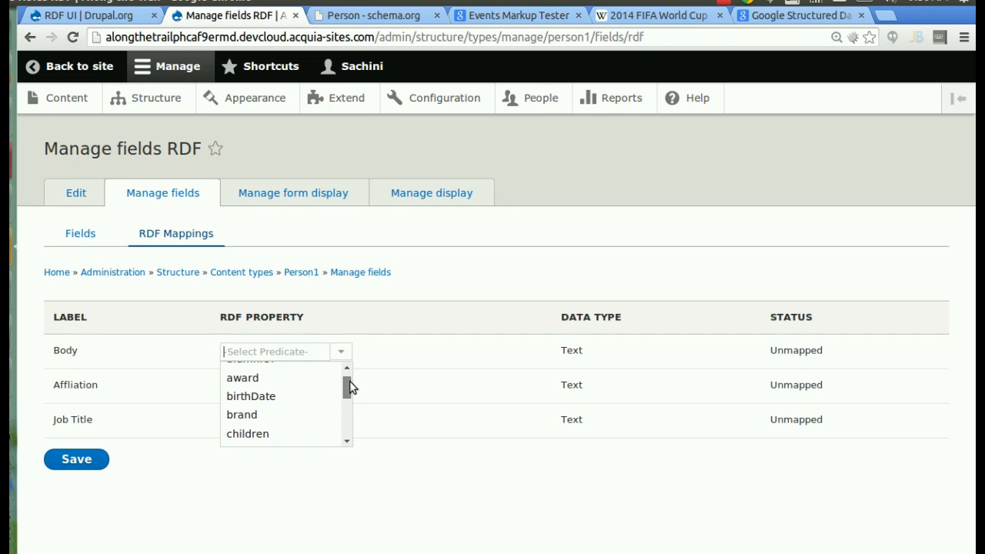
{"action": "left_click_drag", "start_coordinate": [350, 387], "coordinate": [258, 351]}
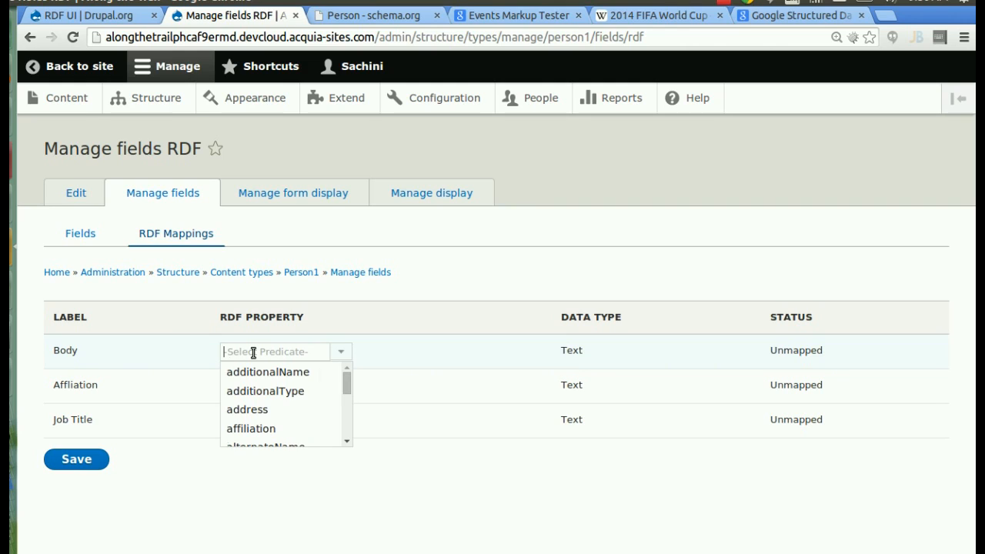
{"action": "type", "text": "desc"}
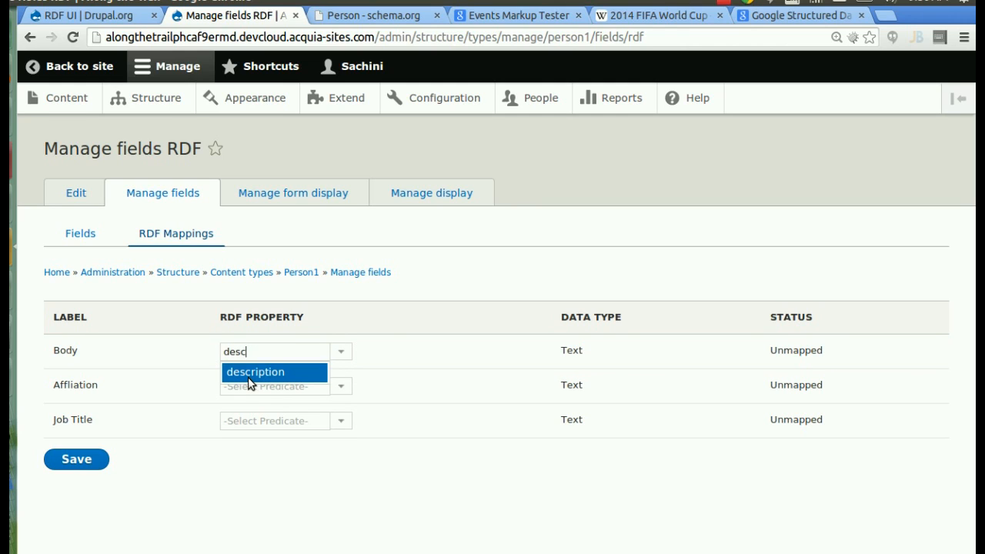
{"action": "left_click", "coordinate": [247, 373]}
- Map Affliation to affiliation and Job Title to jobTitle, then save the mappings
{"action": "left_click", "coordinate": [246, 387]}
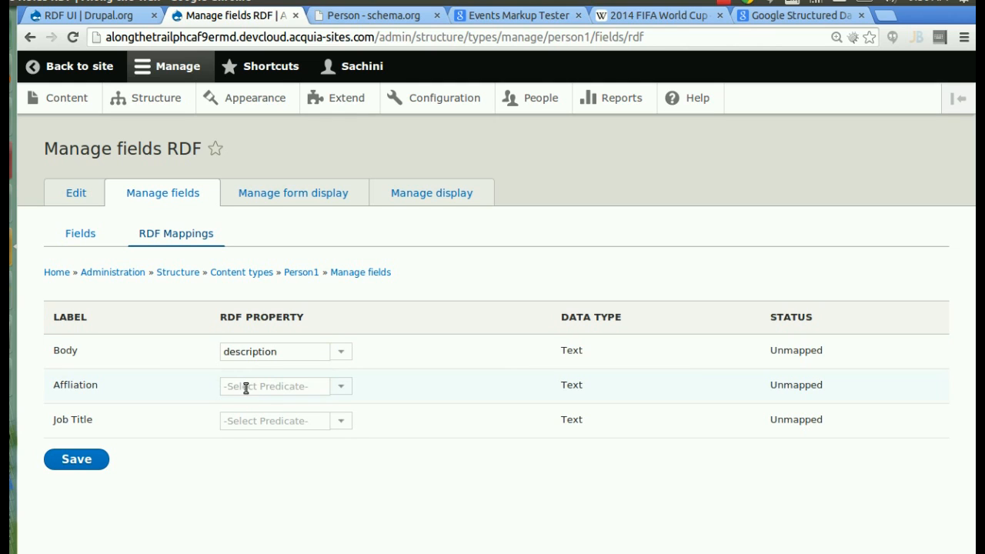
{"action": "type", "text": "affl"}
{"action": "key", "text": "BackSpace"}
{"action": "type", "text": "il"}
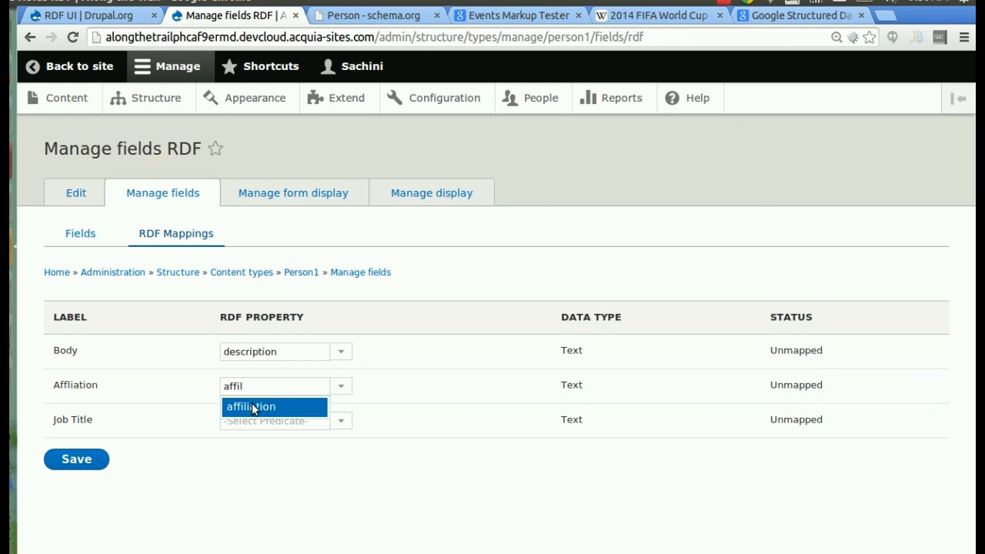
{"action": "left_click", "coordinate": [241, 408]}
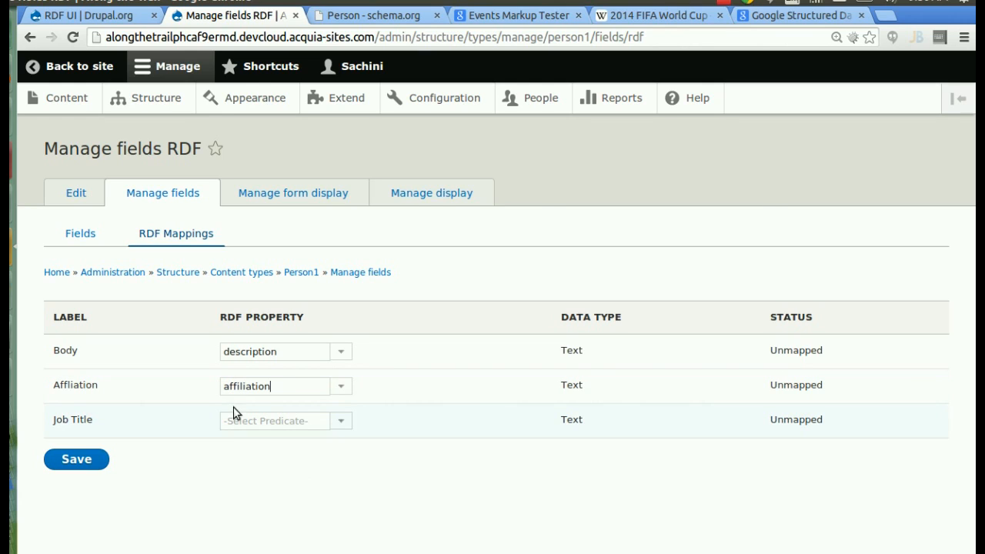
{"action": "left_click", "coordinate": [243, 421]}
{"action": "type", "text": "j"}
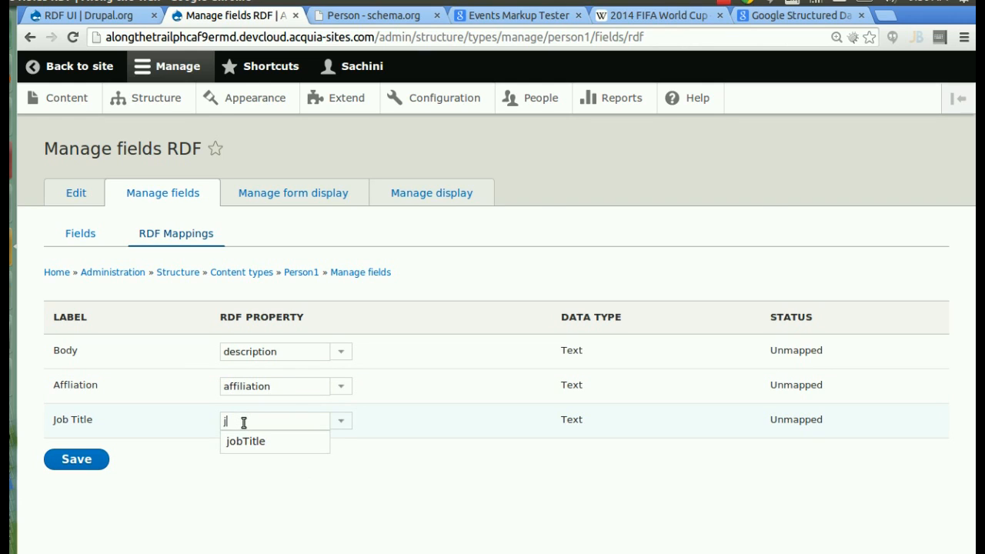
{"action": "type", "text": "o"}
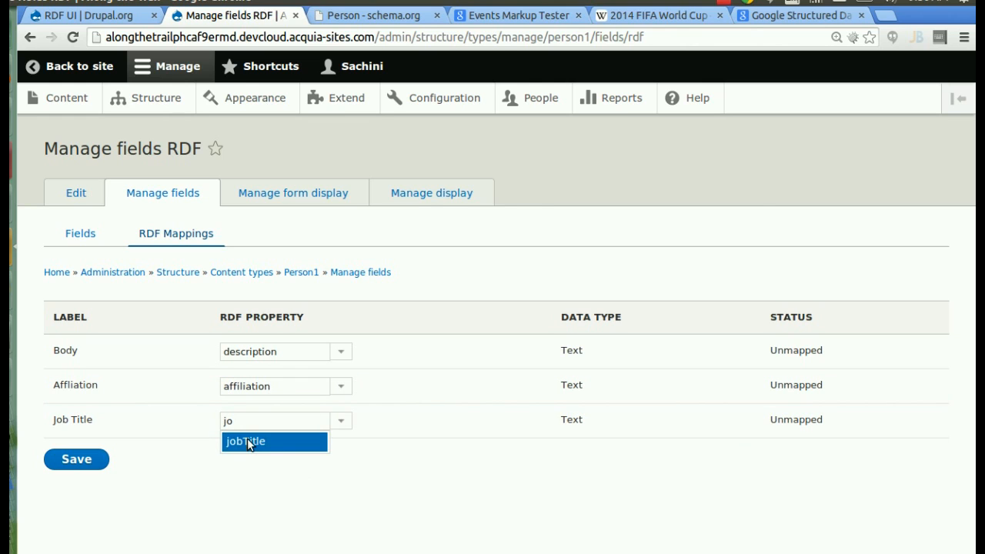
{"action": "left_click", "coordinate": [246, 441]}
{"action": "left_click", "coordinate": [70, 459]}
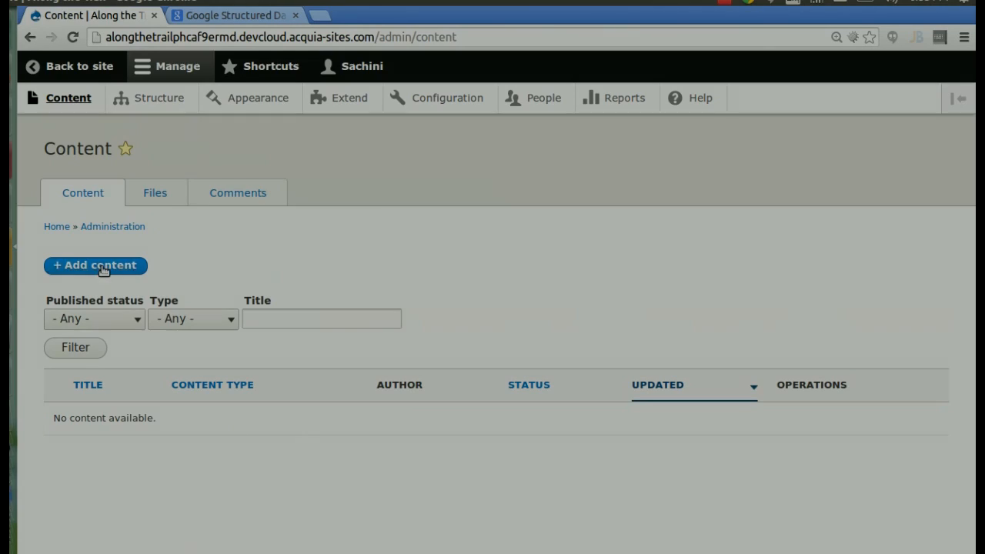
- Start a new Person node titled with the person's full name
{"action": "left_click", "coordinate": [104, 269]}
{"action": "left_click", "coordinate": [92, 336]}
{"action": "left_click", "coordinate": [132, 250]}
- Add a short bio, affiliation University of Moratuwa and job title Student, then save and publish
{"action": "key", "text": "Tab"}
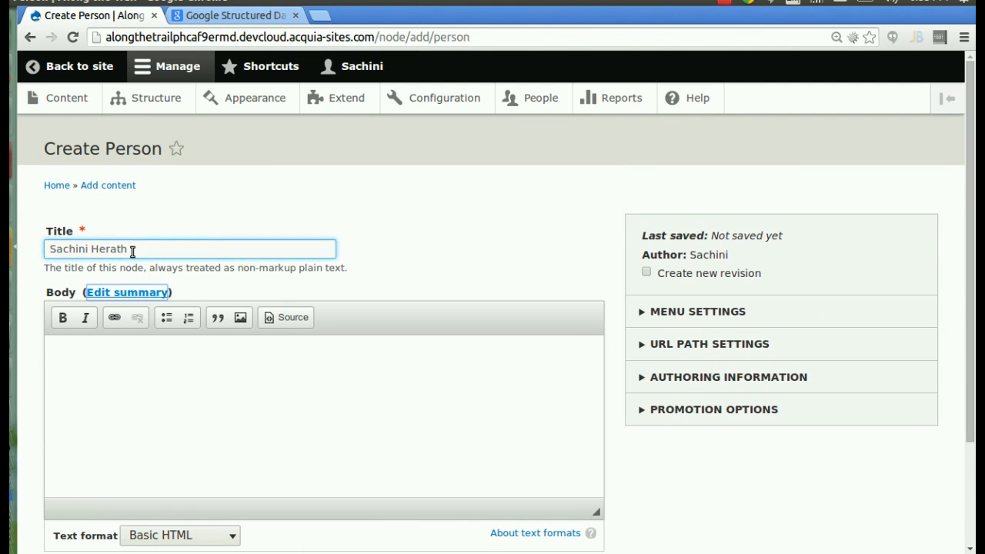
{"action": "key", "text": "Tab"}
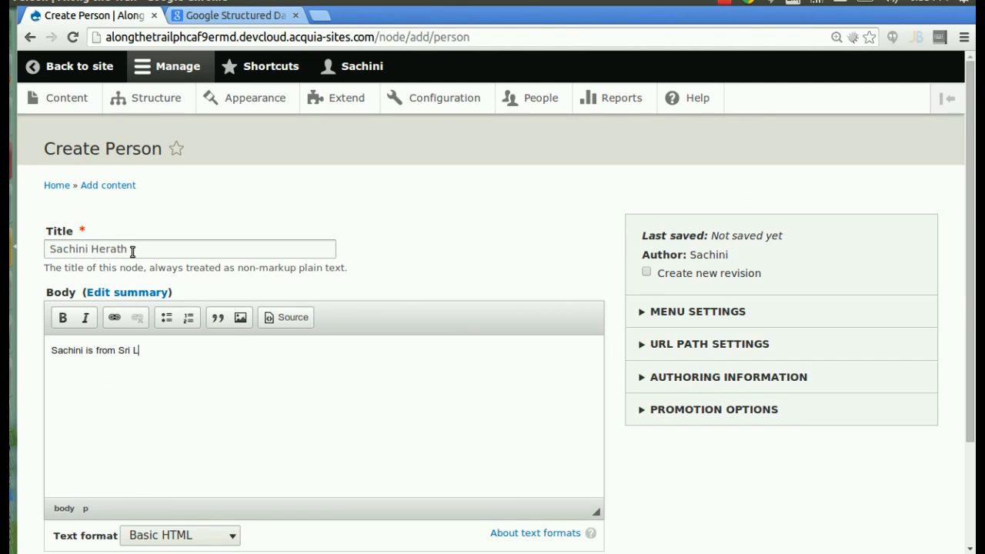
{"action": "scroll", "coordinate": [170, 346], "scroll_direction": "down", "scroll_amount": 2}
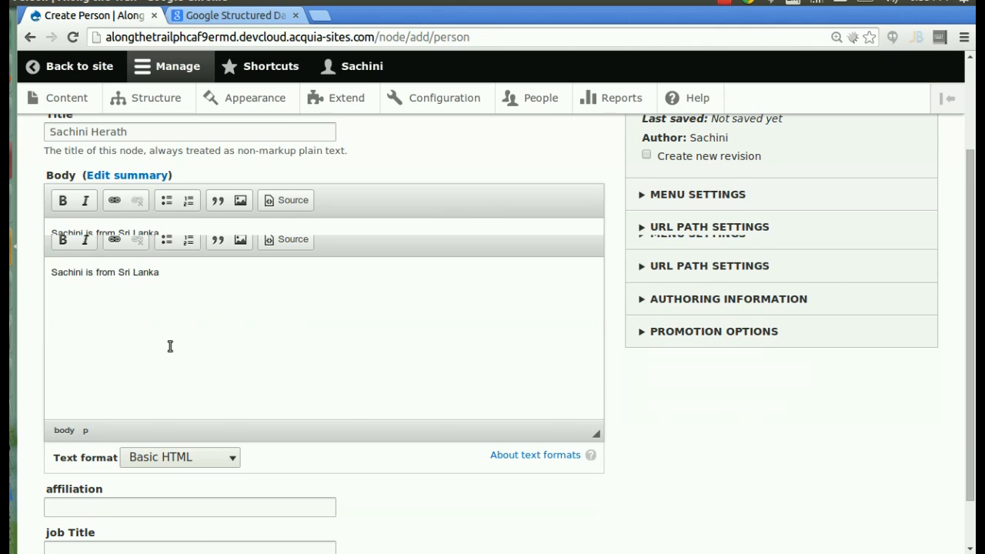
{"action": "left_click", "coordinate": [138, 451]}
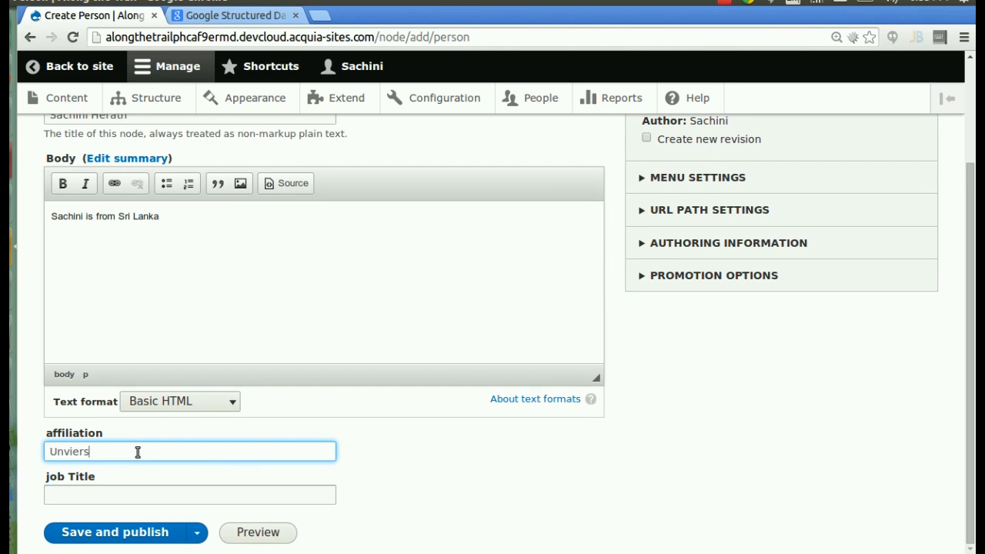
{"action": "type", "text": "University of Moratuwa"}
{"action": "left_click", "coordinate": [177, 493]}
{"action": "type", "text": "Student"}
{"action": "left_click", "coordinate": [146, 542]}
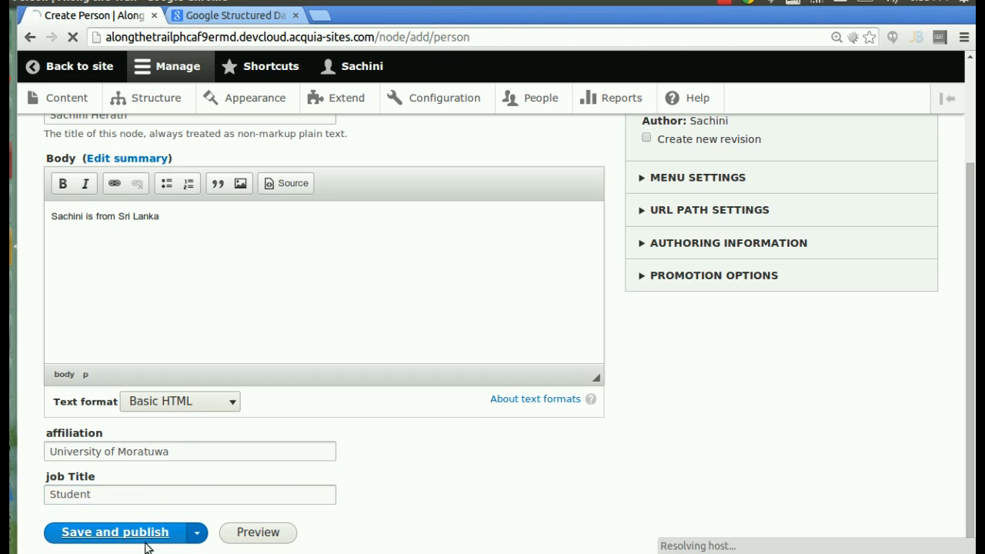
{"action": "scroll", "coordinate": [144, 427], "scroll_direction": "down", "scroll_amount": 2}
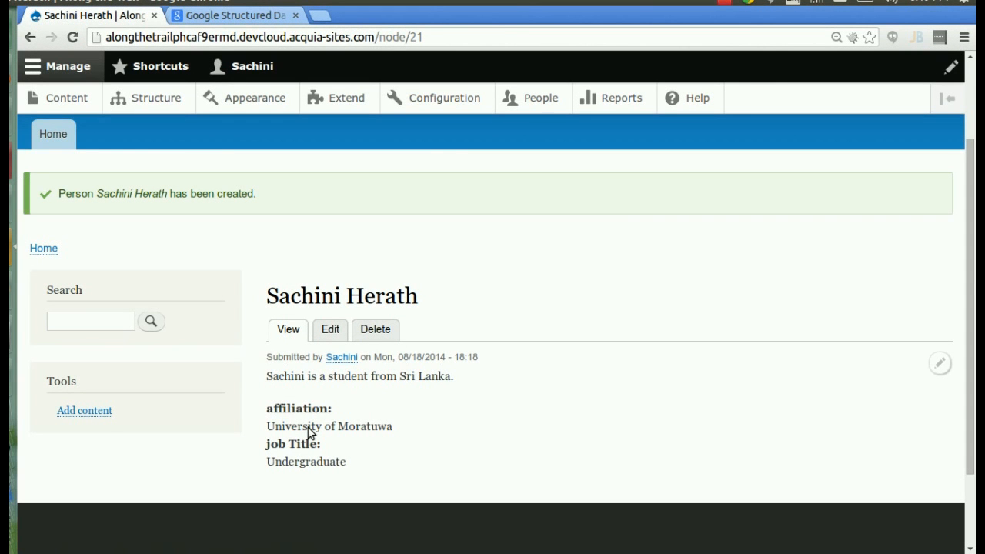
- Inspect the markup to find the article's typeof schema:Person and the schema:affiliation property
{"action": "right_click", "coordinate": [308, 427]}
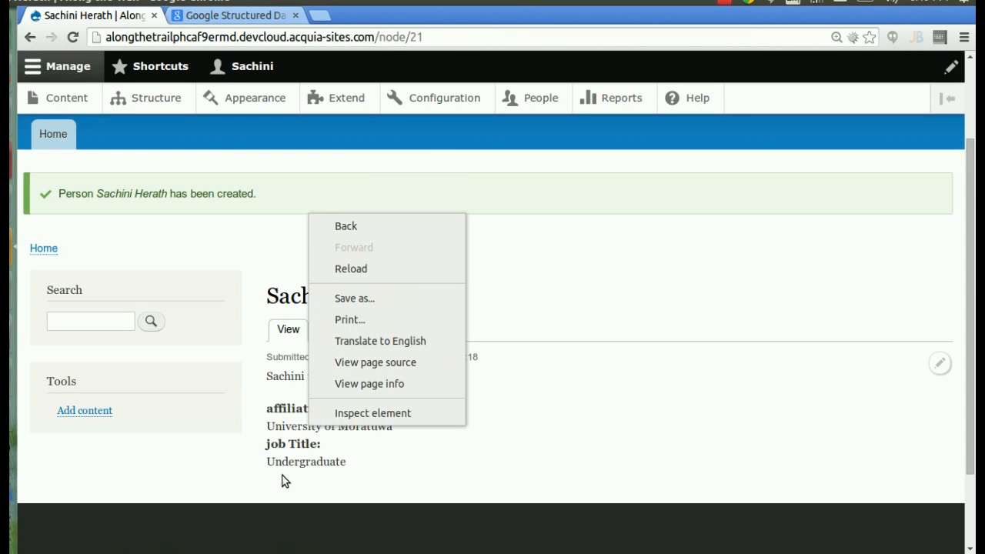
{"action": "left_click", "coordinate": [385, 415]}
{"action": "left_click_drag", "start_coordinate": [971, 127], "coordinate": [972, 178]}
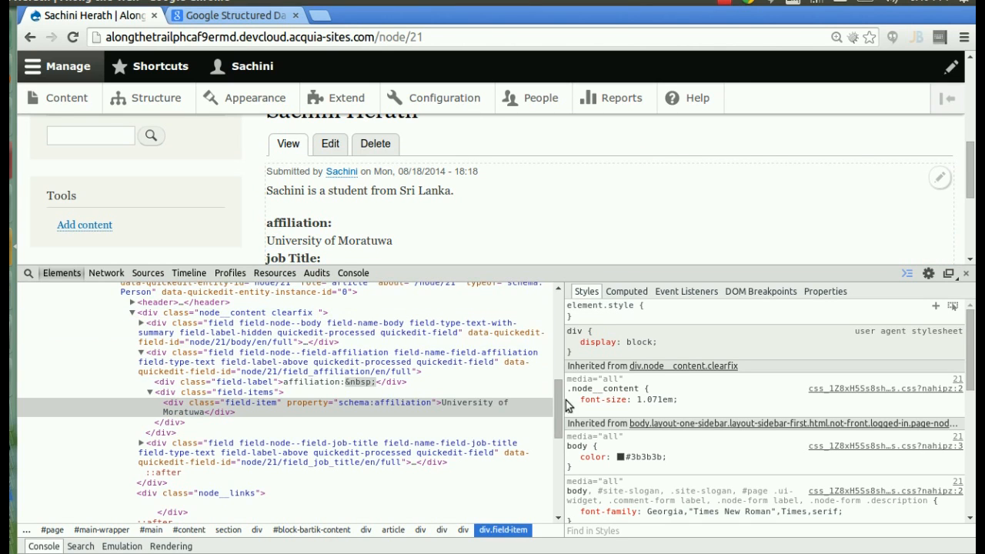
{"action": "scroll", "coordinate": [558, 392], "scroll_direction": "up", "scroll_amount": 2}
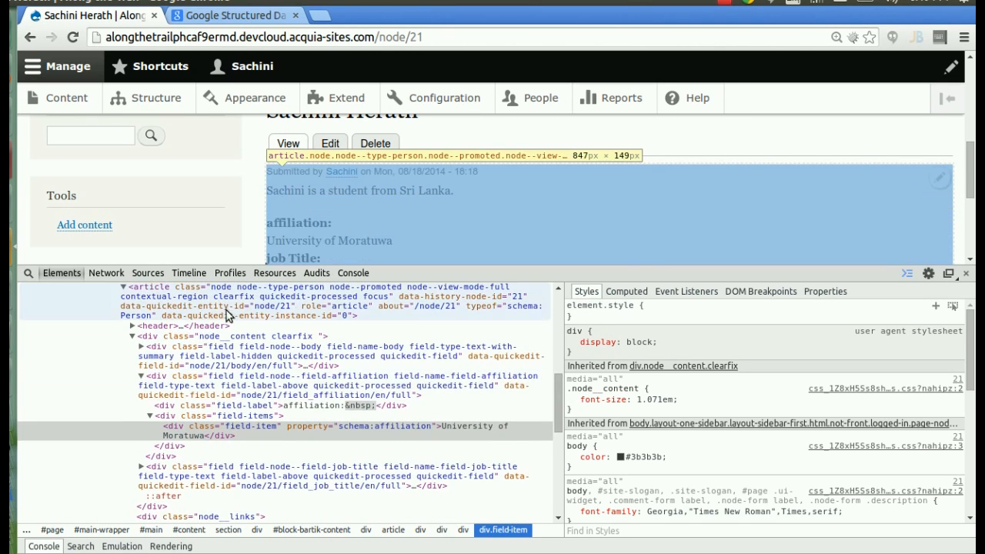
{"action": "scroll", "coordinate": [385, 370], "scroll_direction": "up", "scroll_amount": 3}
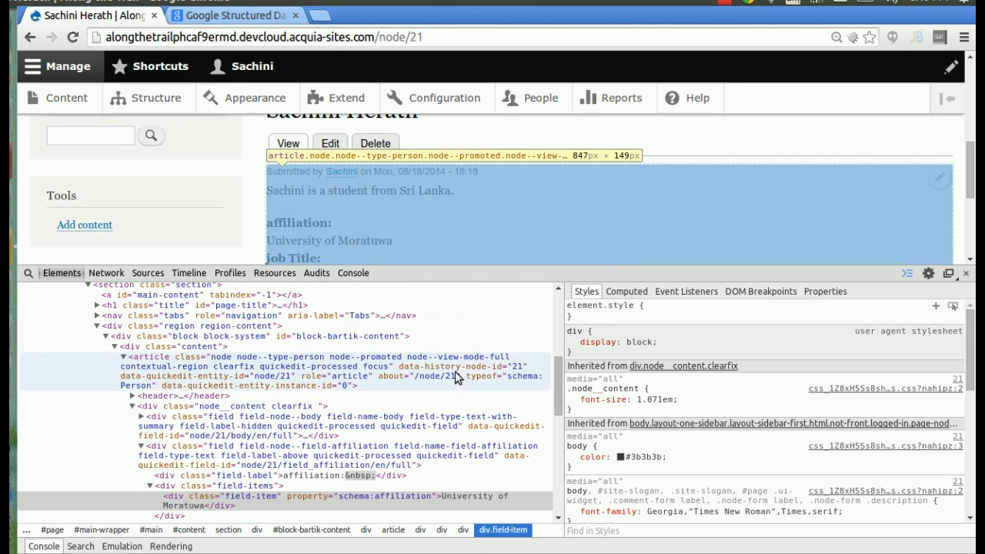
{"action": "left_click", "coordinate": [452, 372]}
{"action": "double_click", "coordinate": [480, 374]}
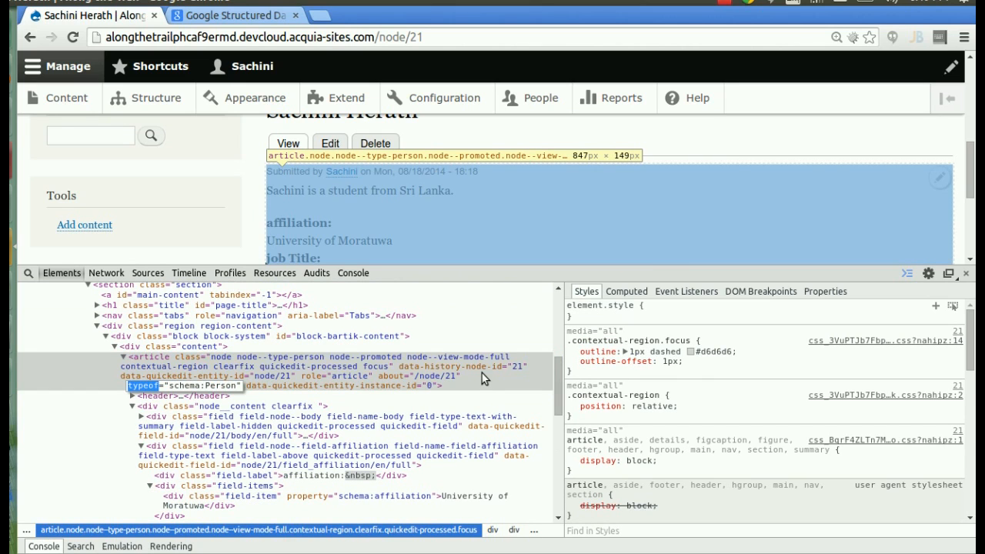
{"action": "mouse_move", "coordinate": [553, 399]}
{"action": "left_mouse_down"}
{"action": "mouse_move", "coordinate": [557, 392]}
{"action": "mouse_move", "coordinate": [558, 412]}
{"action": "left_mouse_up"}
{"action": "double_click", "coordinate": [376, 411]}
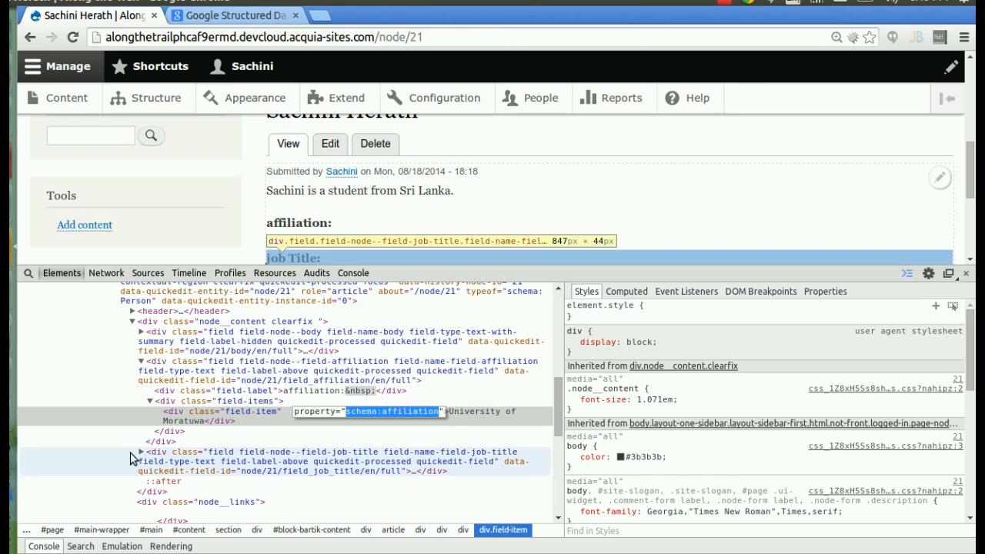
- Check the job title field item's schema:jobTitle property and select the page URL
{"action": "left_click", "coordinate": [141, 454]}
{"action": "left_click", "coordinate": [140, 452]}
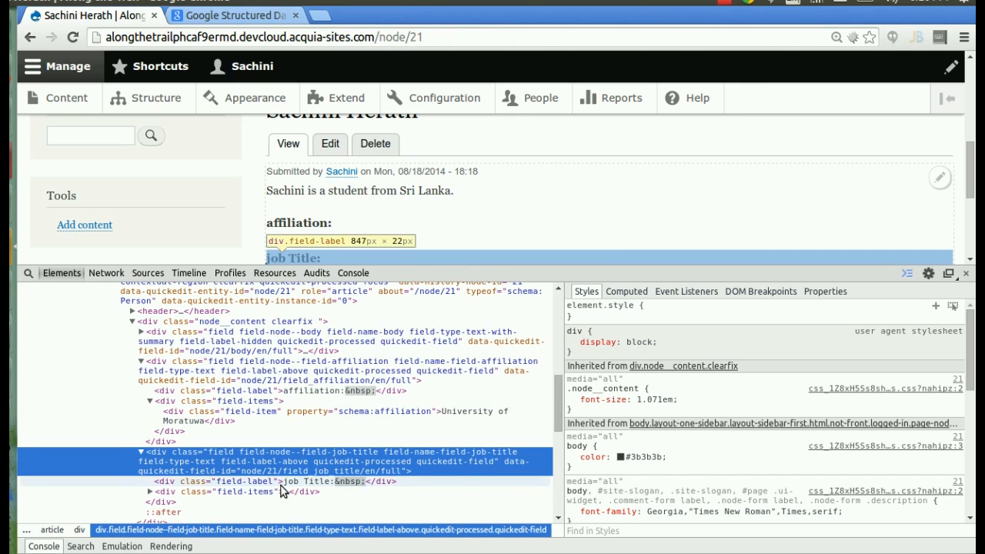
{"action": "double_click", "coordinate": [198, 491]}
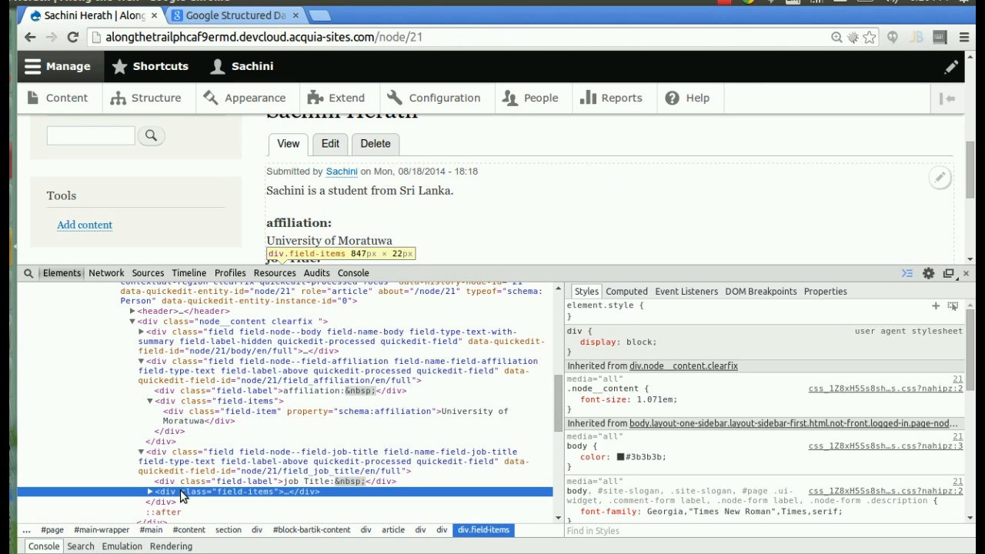
{"action": "double_click", "coordinate": [344, 501]}
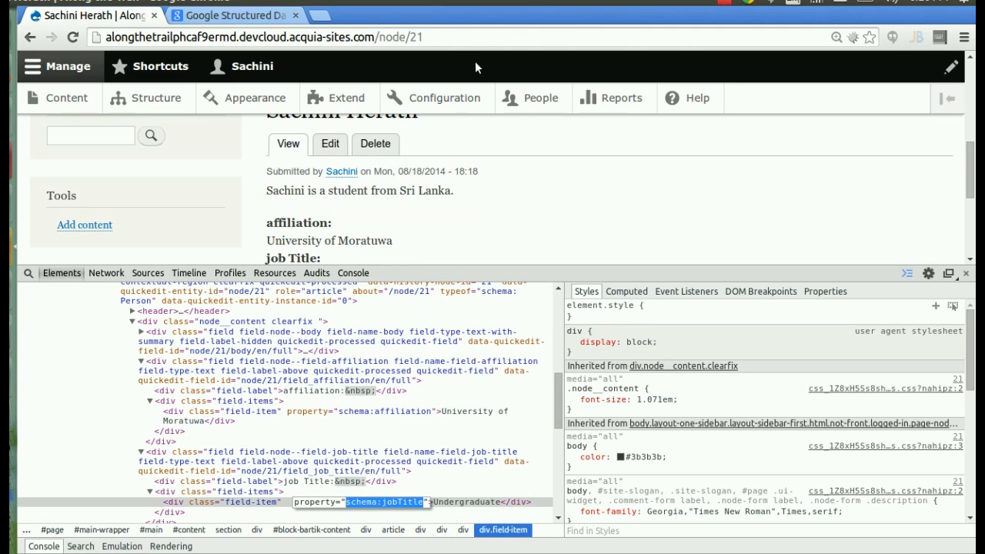
{"action": "left_click", "coordinate": [472, 36]}
{"action": "key", "text": "ctrl+c"}
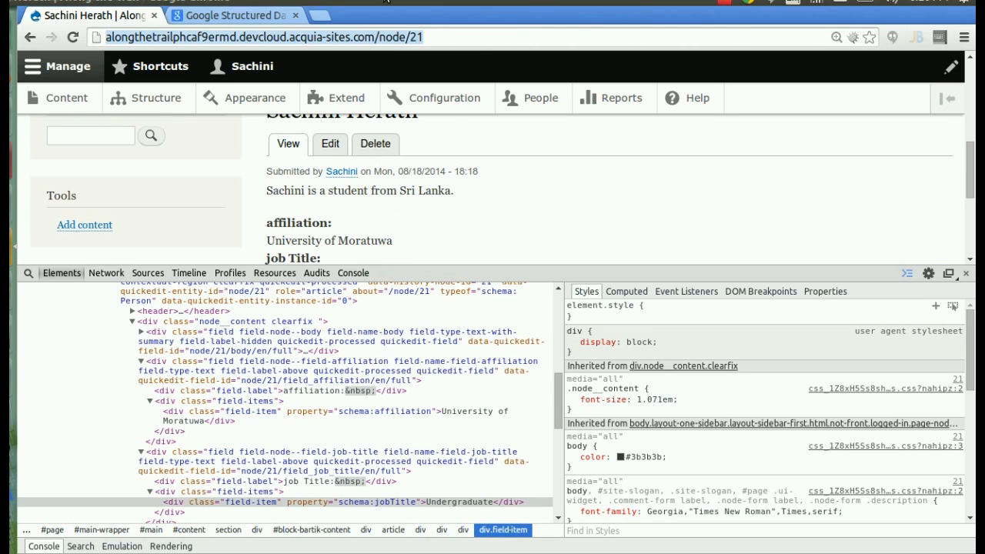
- Paste the node/21 URL into the Structured Data Testing Tool and preview the extracted Person data
{"action": "left_click", "coordinate": [239, 15]}
{"action": "left_click", "coordinate": [323, 224]}
{"action": "key", "text": "ctrl+v"}
{"action": "left_click", "coordinate": [636, 228]}
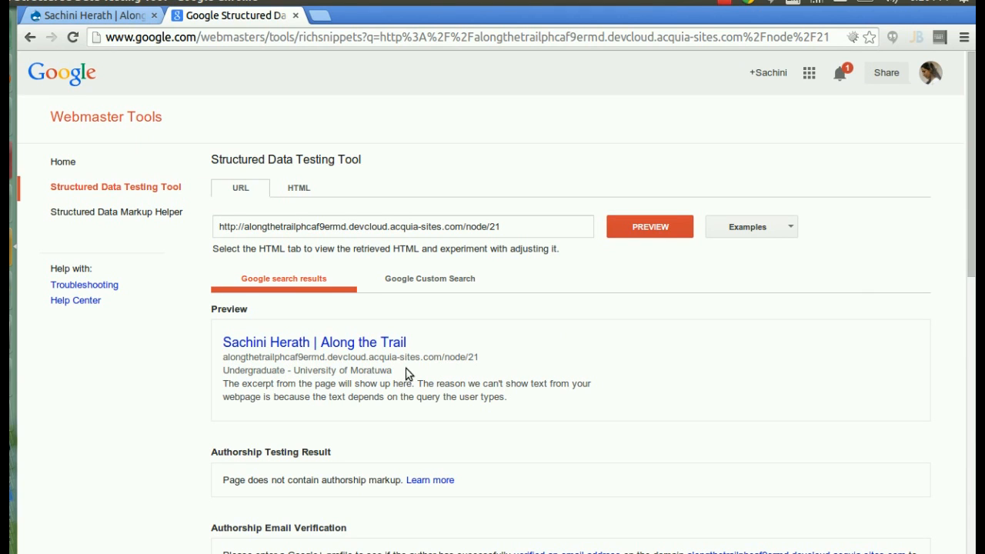
{"action": "scroll", "coordinate": [369, 372], "scroll_direction": "down", "scroll_amount": 6}
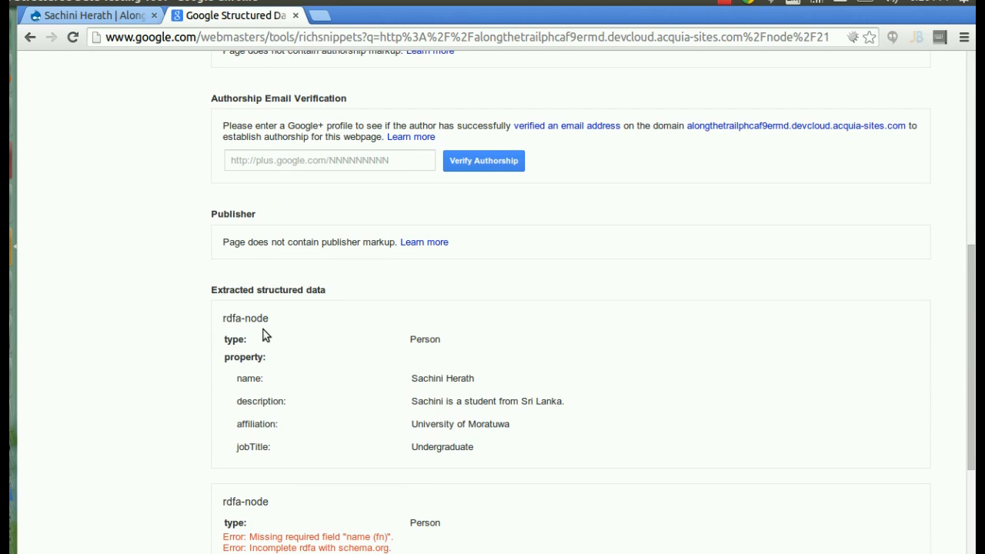
{"action": "scroll", "coordinate": [265, 335], "scroll_direction": "up", "scroll_amount": 1}
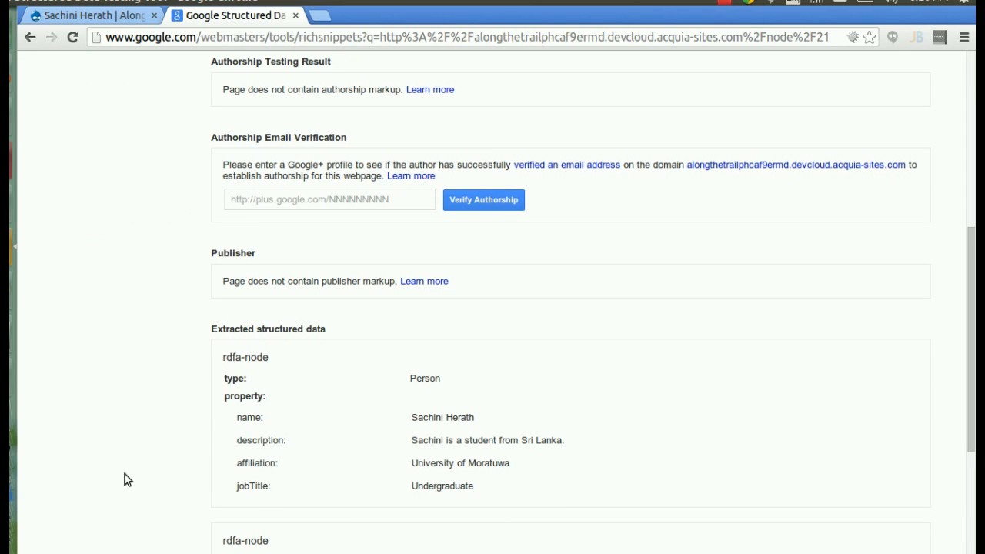
{"action": "left_click", "coordinate": [725, 3]}
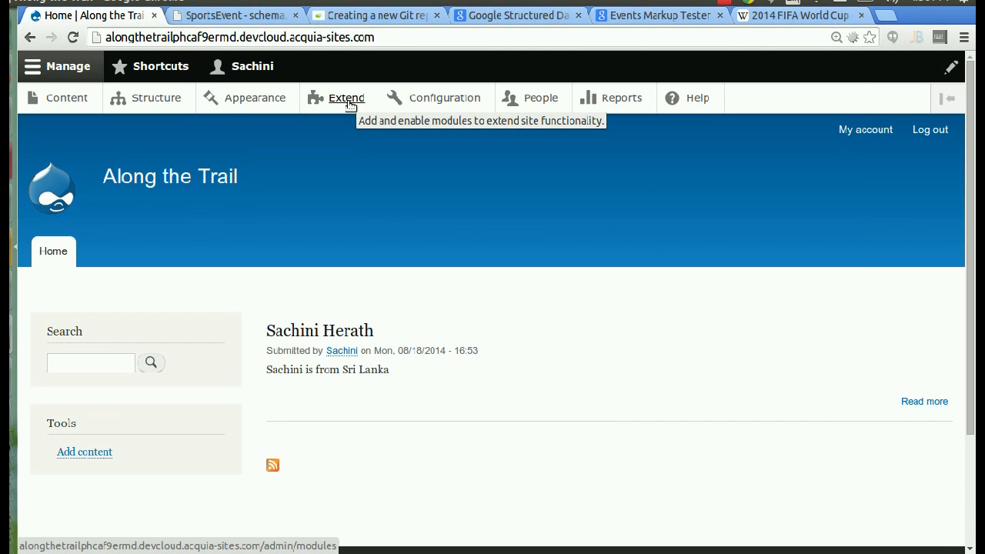
- Search the Extend module list for 'RDF' to confirm the RDF UI modules are enabled
{"action": "left_click", "coordinate": [346, 99]}
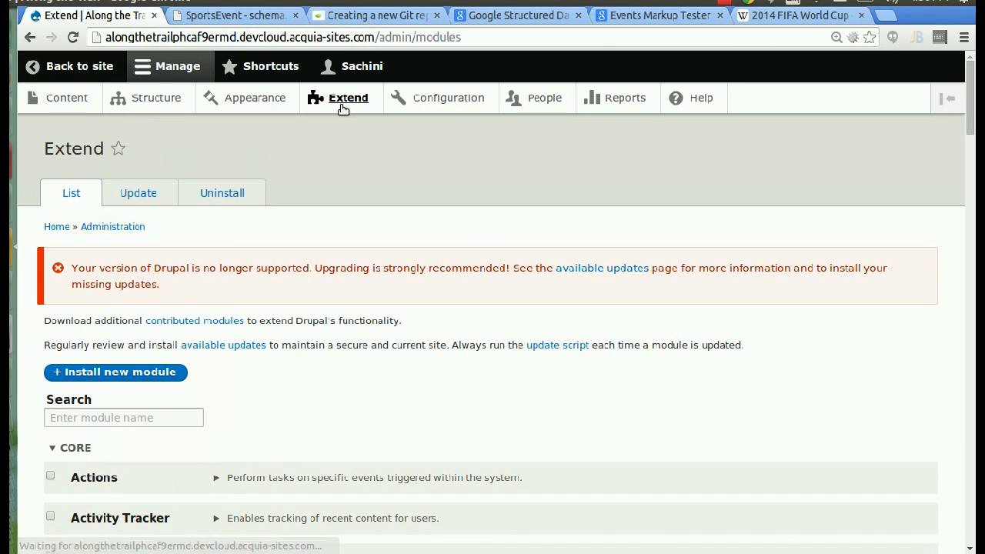
{"action": "scroll", "coordinate": [267, 188], "scroll_direction": "down", "scroll_amount": 3}
{"action": "scroll", "coordinate": [265, 183], "scroll_direction": "down", "scroll_amount": 1}
{"action": "left_click", "coordinate": [146, 266]}
{"action": "type", "text": "RDF"}
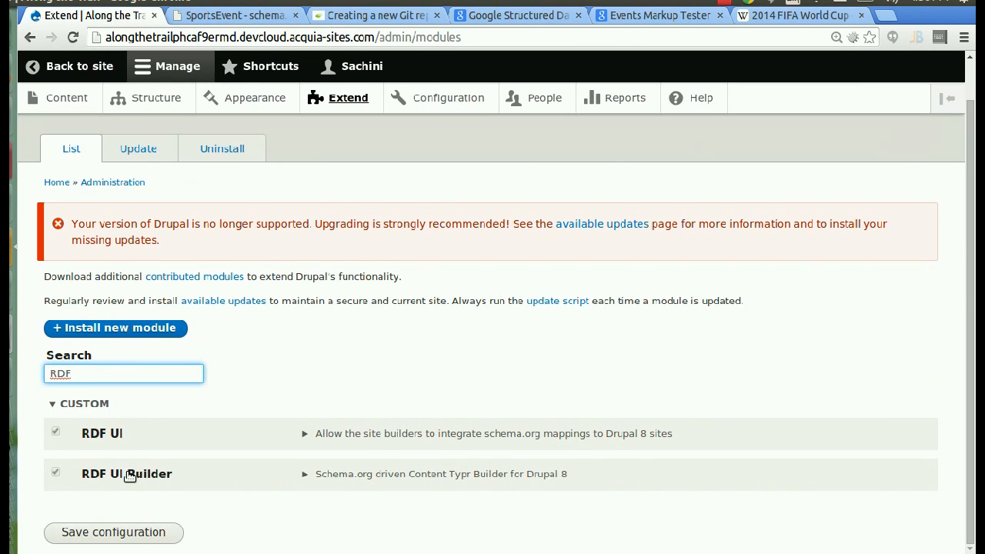
- Start a new Schema.org content type with SportsEvent as its type and continue
{"action": "left_click", "coordinate": [144, 101]}
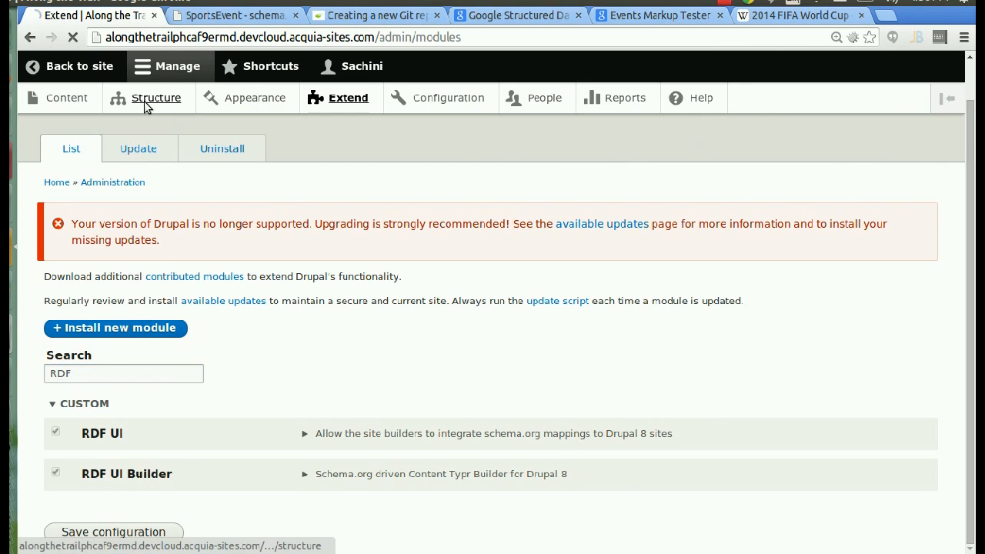
{"action": "left_click", "coordinate": [119, 409]}
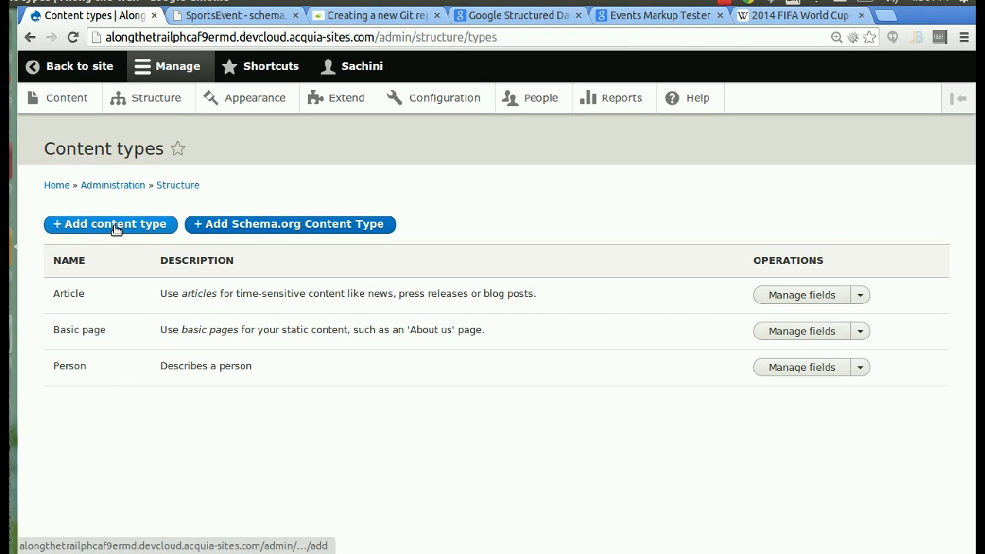
{"action": "left_click", "coordinate": [254, 225]}
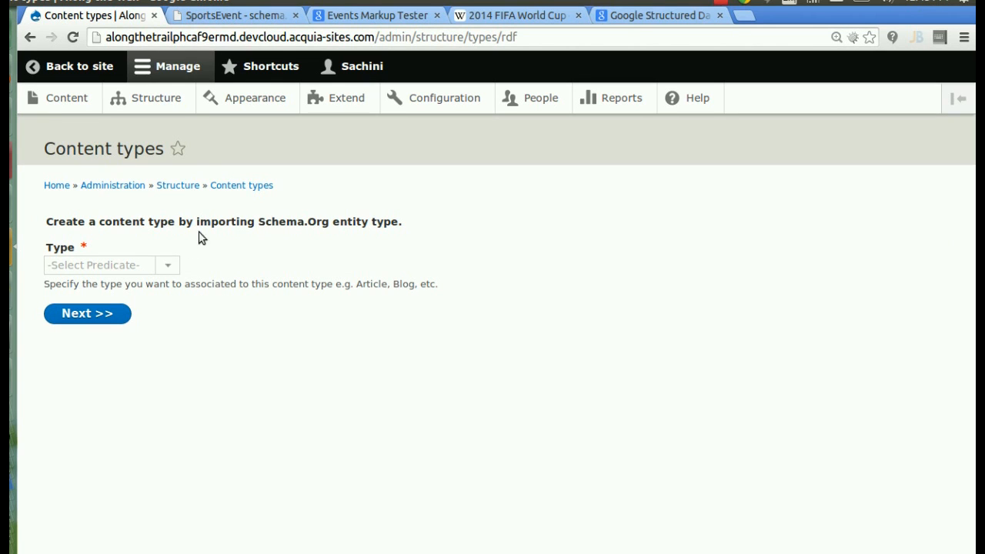
{"action": "left_click", "coordinate": [171, 264]}
{"action": "type", "text": "S"}
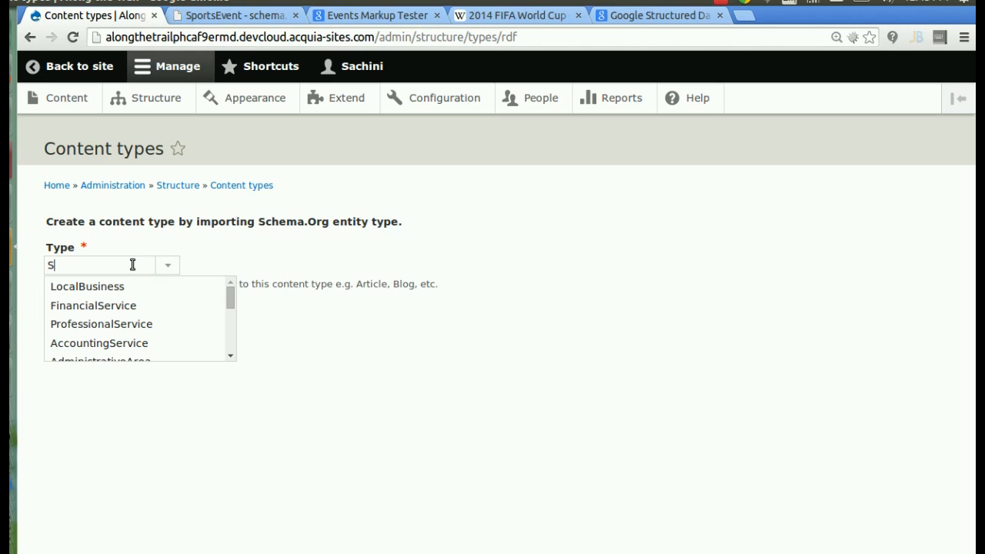
{"action": "type", "text": "port"}
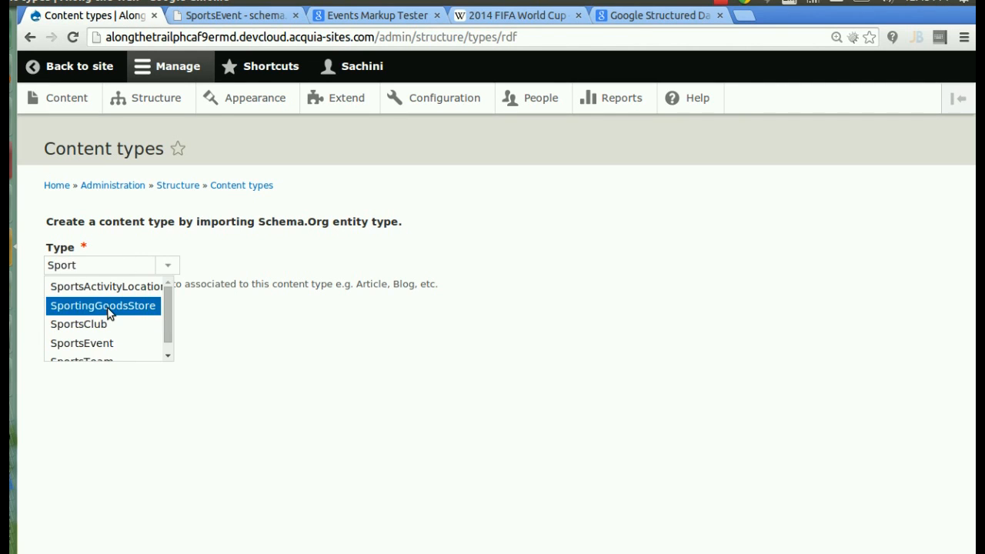
{"action": "left_click", "coordinate": [104, 343]}
{"action": "left_click", "coordinate": [87, 314]}
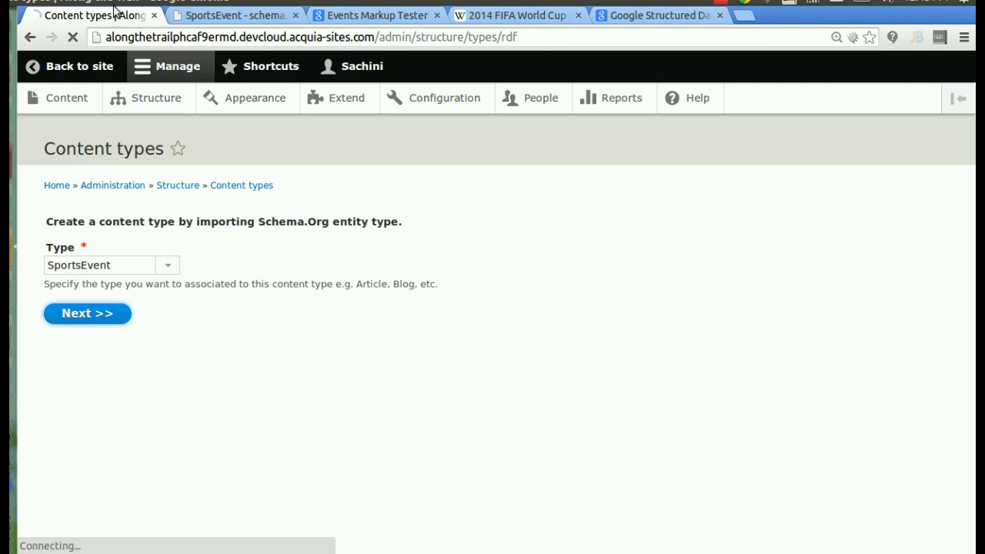
{"action": "left_click", "coordinate": [198, 15]}
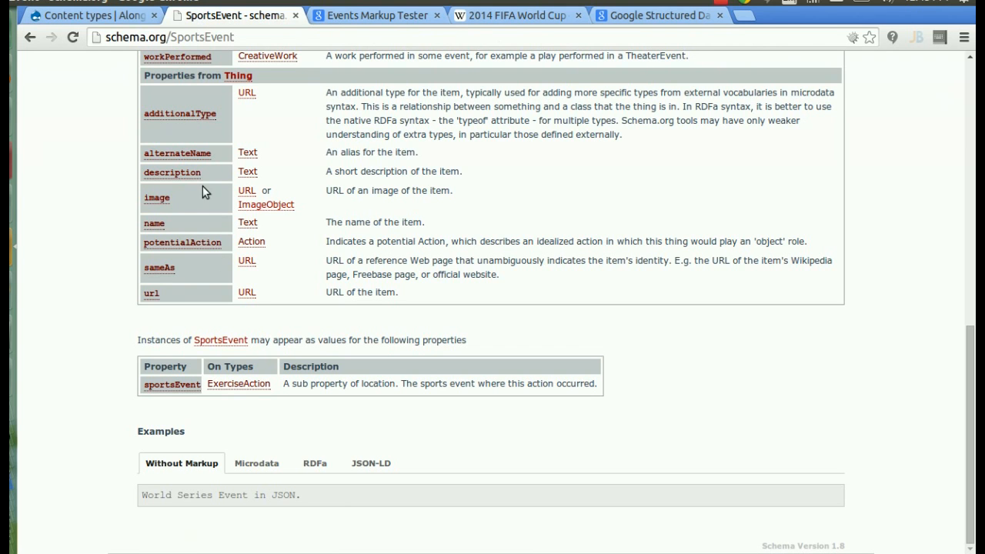
- Scroll through the schema.org SportsEvent property table, then return to the Drupal form
{"action": "left_click_drag", "start_coordinate": [970, 364], "coordinate": [962, 35]}
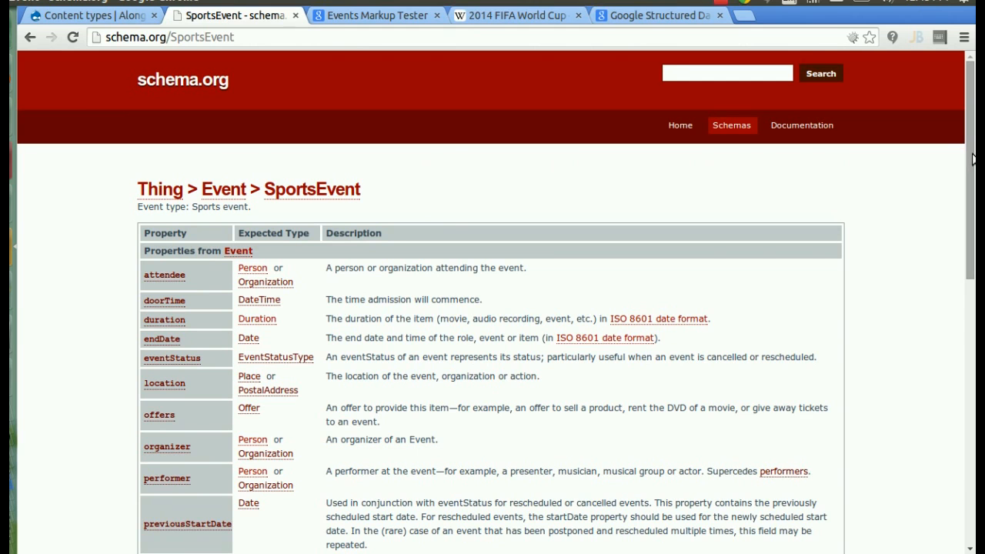
{"action": "left_click_drag", "start_coordinate": [971, 203], "coordinate": [969, 317]}
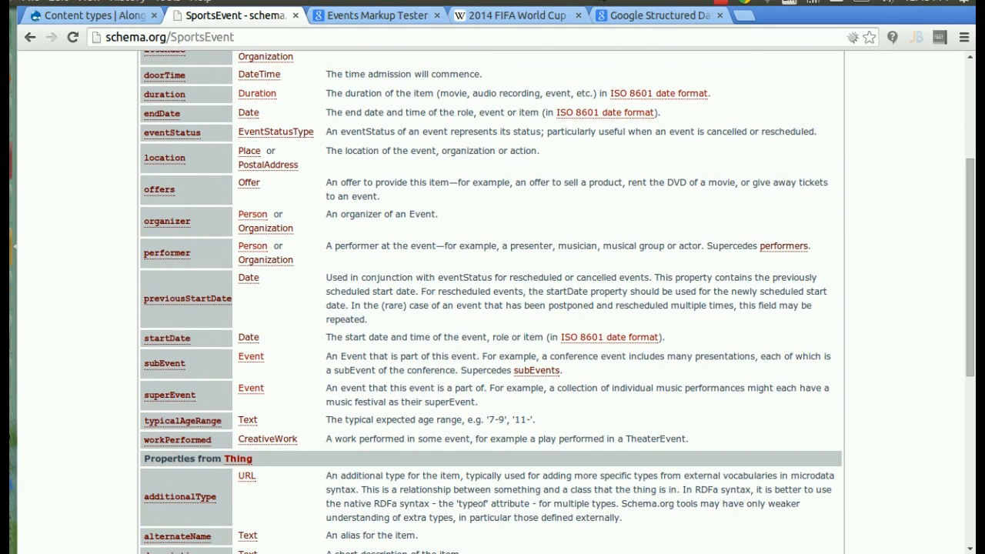
{"action": "left_click", "coordinate": [77, 15]}
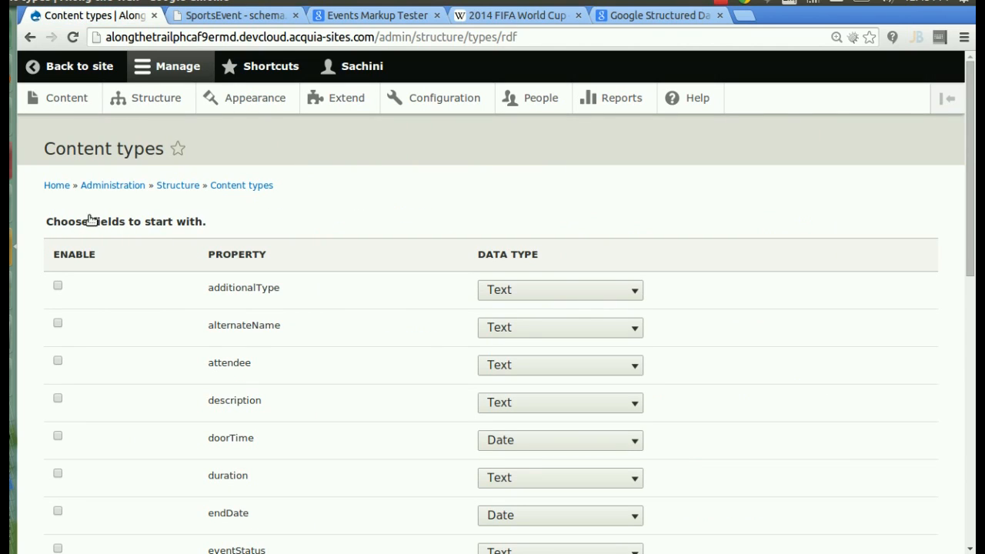
- Select the image, location (as Text) and startDate (Date) properties and save the SportsEvent type
{"action": "left_click_drag", "start_coordinate": [974, 137], "coordinate": [973, 168]}
{"action": "scroll", "coordinate": [501, 152], "scroll_direction": "down", "scroll_amount": 5}
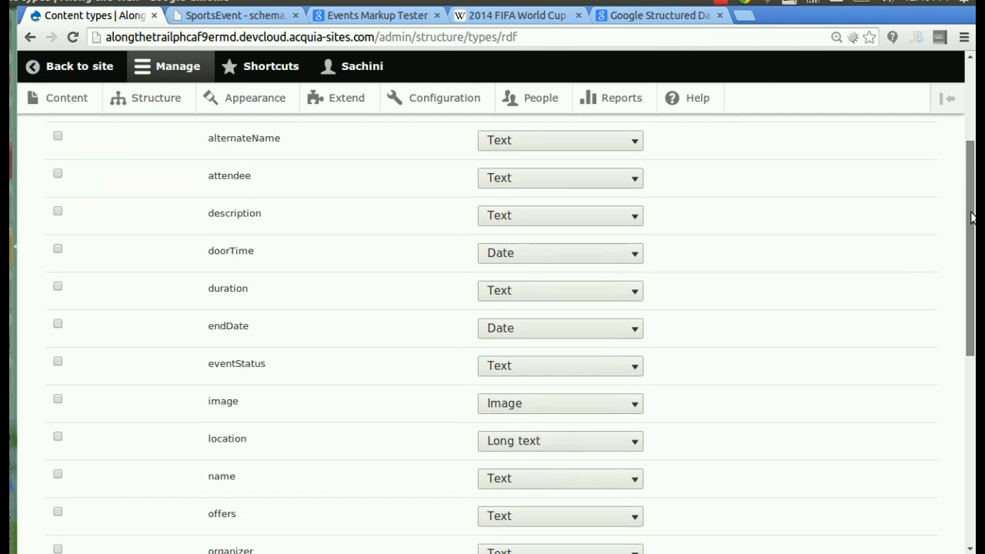
{"action": "left_click", "coordinate": [58, 313]}
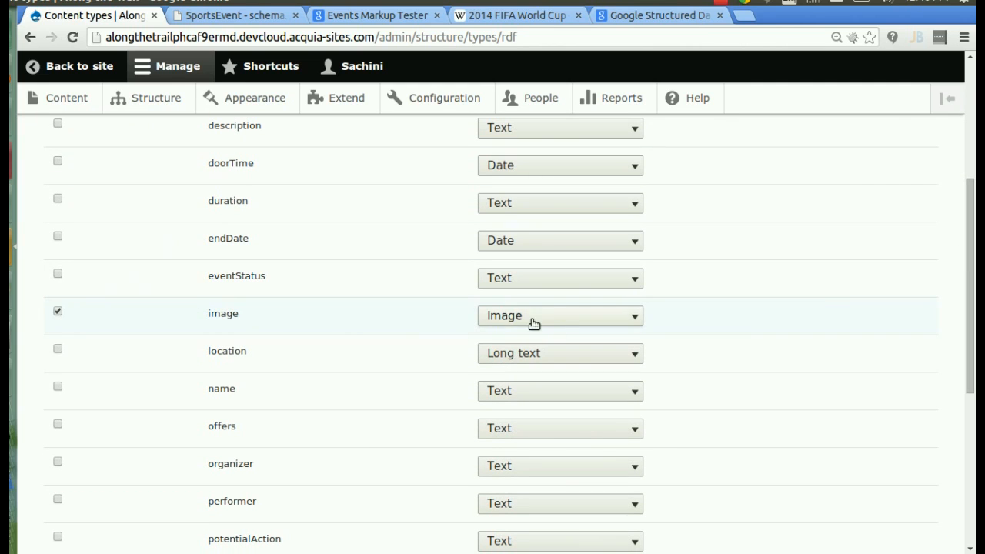
{"action": "left_click", "coordinate": [60, 353]}
{"action": "left_click", "coordinate": [518, 360]}
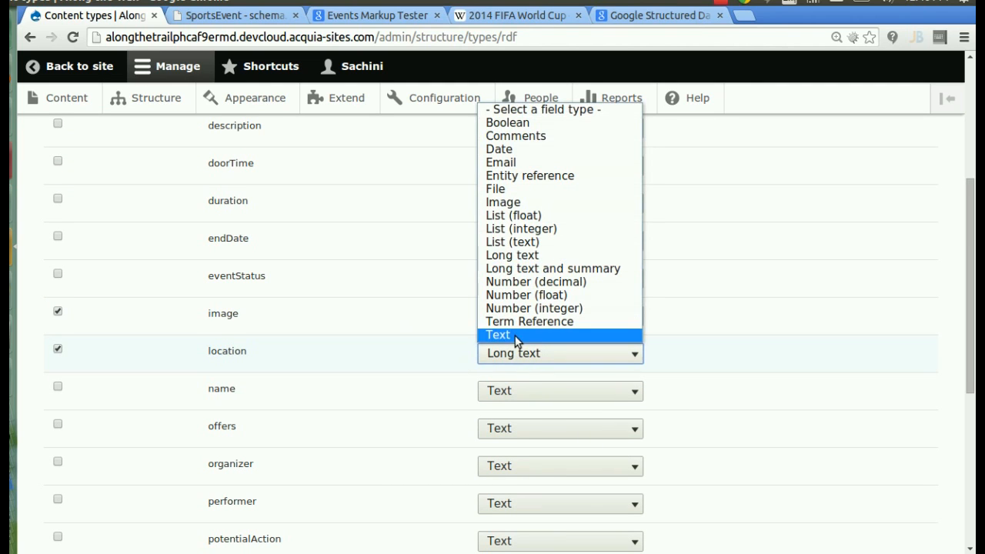
{"action": "left_click", "coordinate": [515, 336]}
{"action": "scroll", "coordinate": [973, 277], "scroll_direction": "down", "scroll_amount": 3}
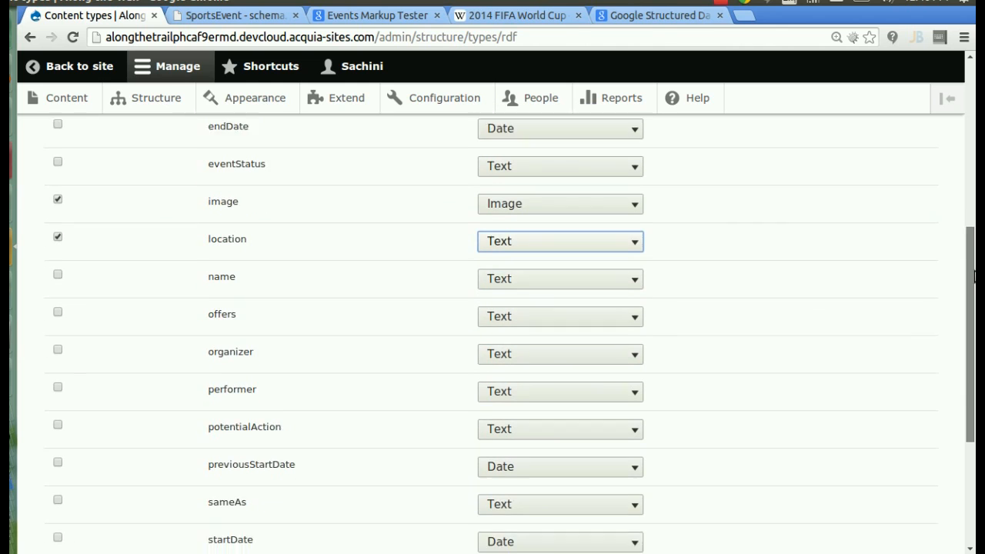
{"action": "left_click_drag", "start_coordinate": [973, 277], "coordinate": [973, 285]}
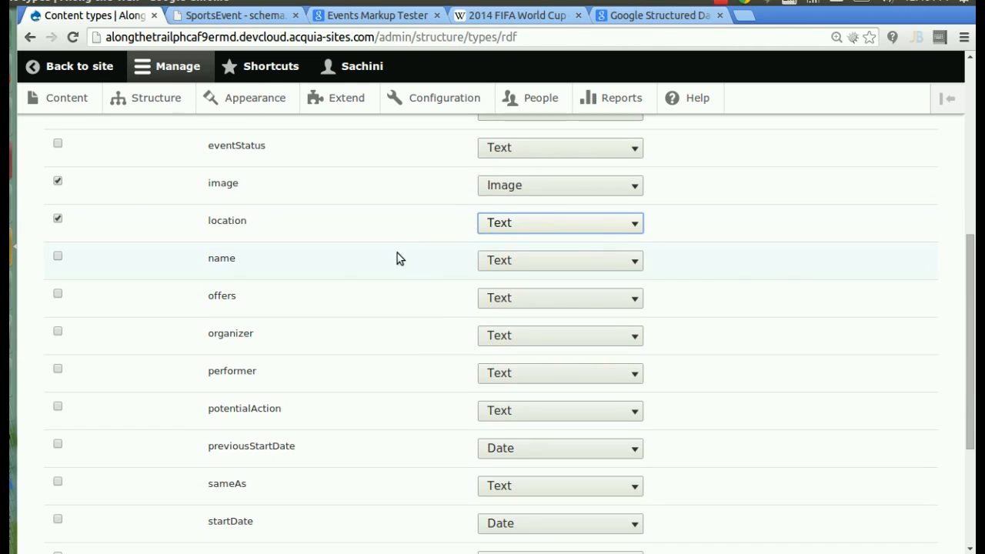
{"action": "left_click", "coordinate": [58, 520]}
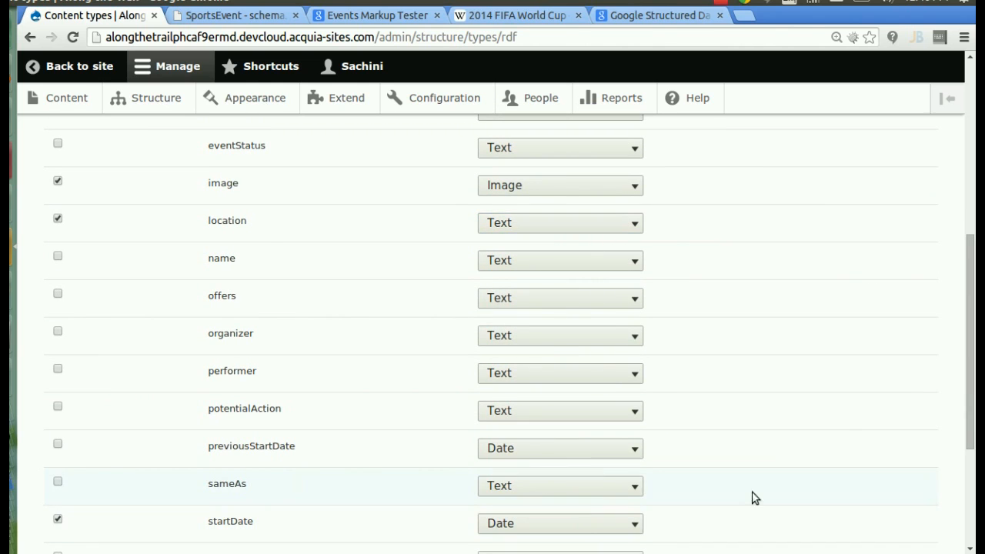
{"action": "left_click_drag", "start_coordinate": [973, 304], "coordinate": [973, 396]}
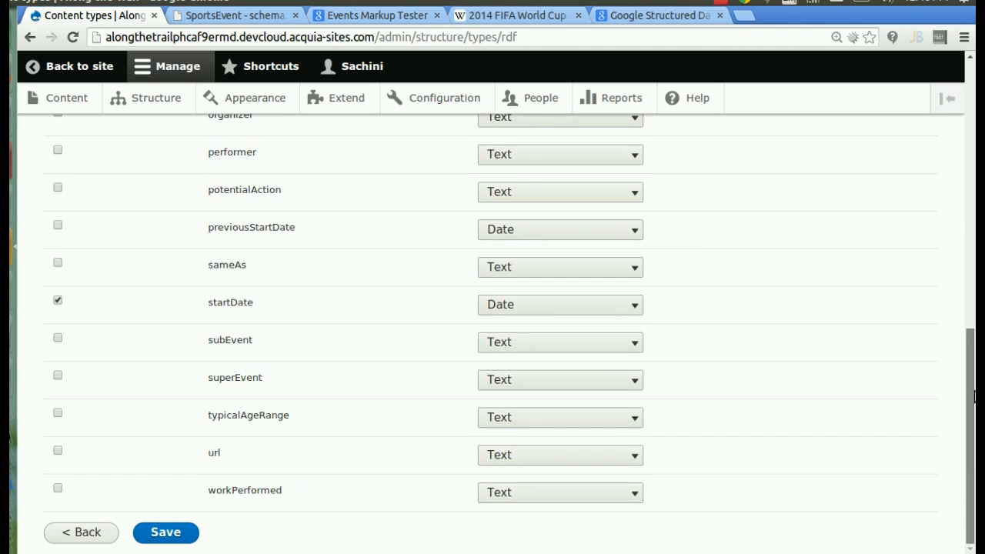
{"action": "left_click", "coordinate": [165, 534]}
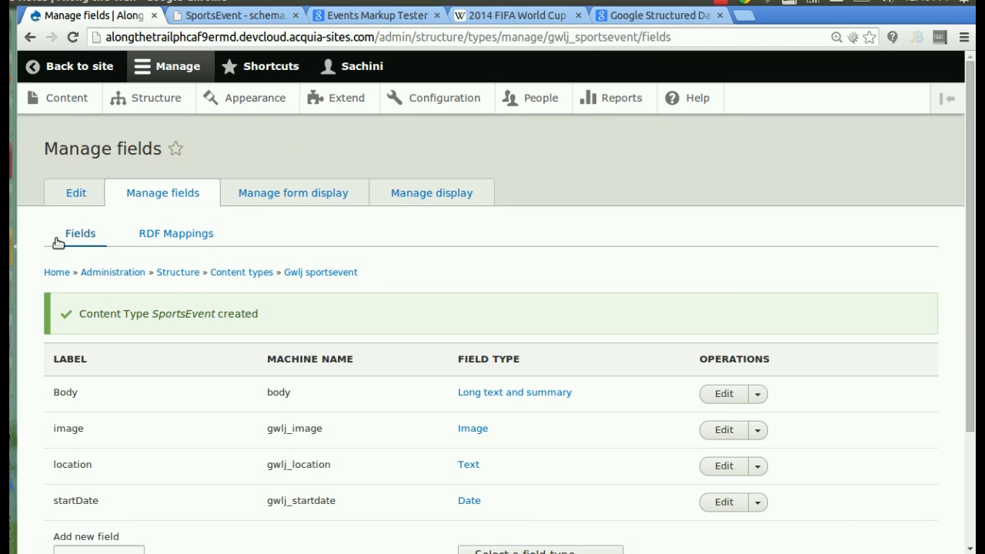
- In SportsEvent's RDF Mappings, map the Body field to schema.org description and save
{"action": "scroll", "coordinate": [974, 157], "scroll_direction": "down", "scroll_amount": 3}
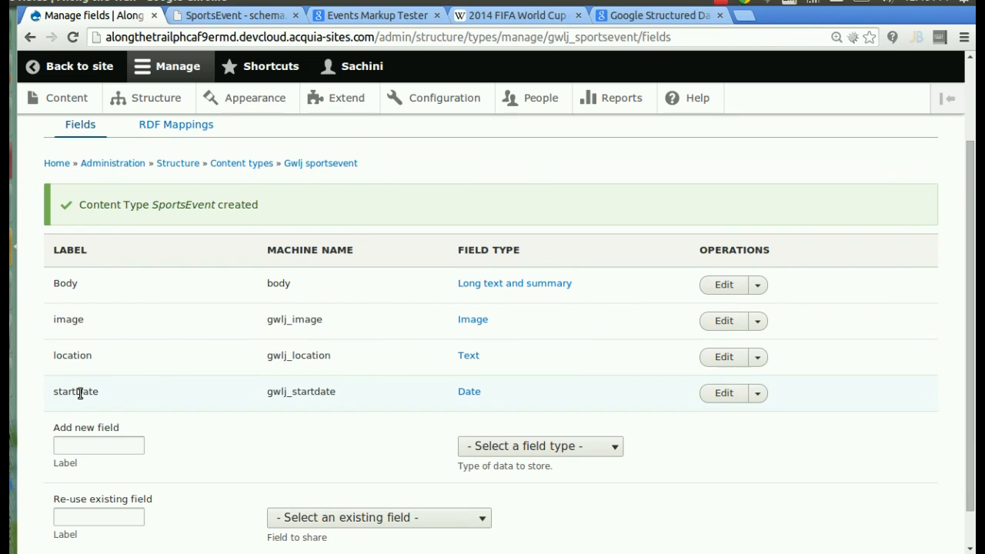
{"action": "left_click", "coordinate": [157, 128]}
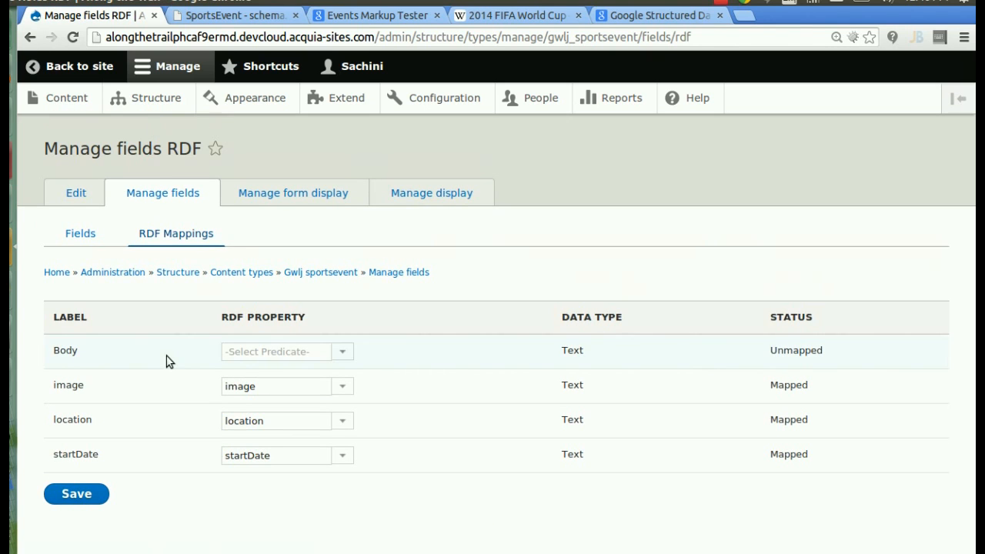
{"action": "left_click_drag", "start_coordinate": [56, 386], "coordinate": [88, 407]}
{"action": "left_click", "coordinate": [94, 424]}
{"action": "left_click", "coordinate": [284, 343]}
{"action": "type", "text": "d"}
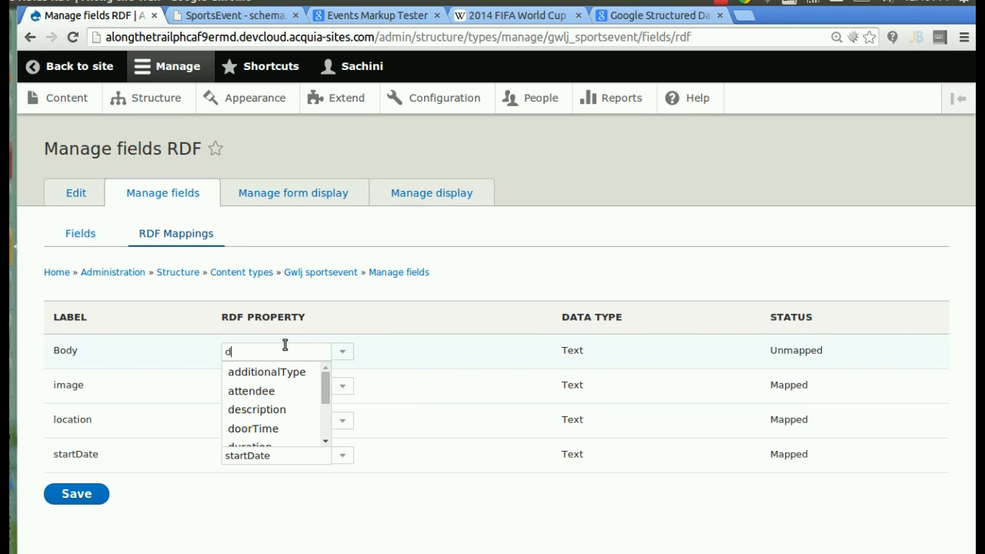
{"action": "type", "text": "es"}
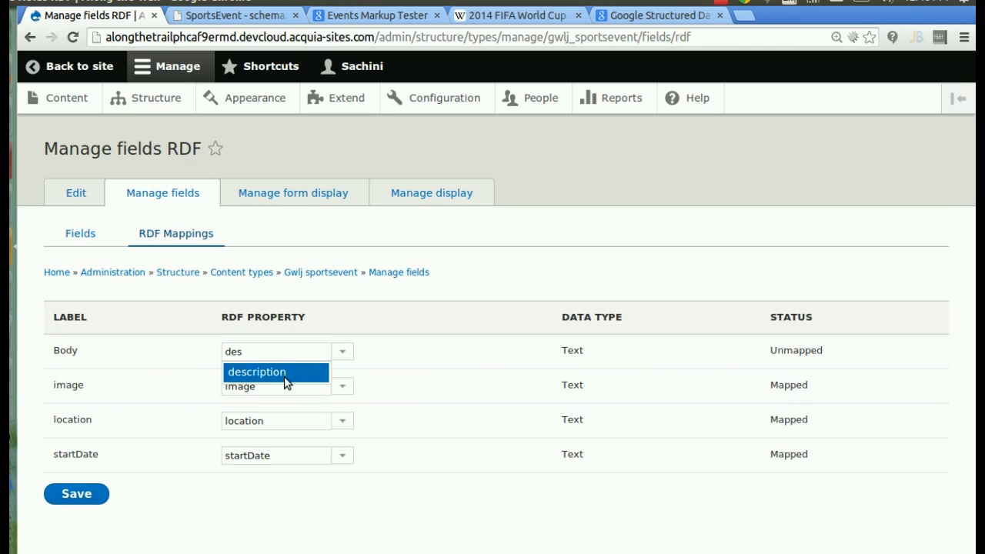
{"action": "left_click", "coordinate": [250, 373]}
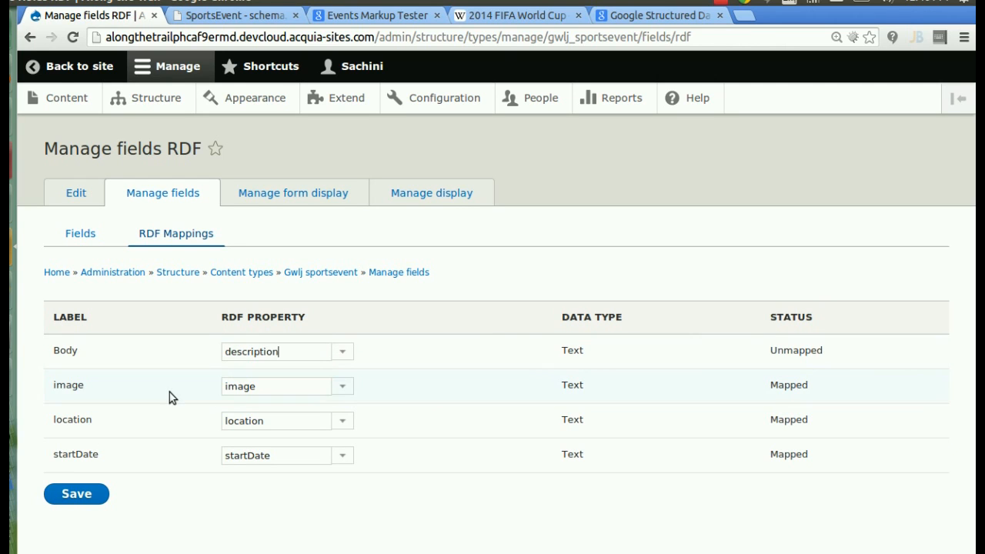
{"action": "left_click", "coordinate": [86, 492]}
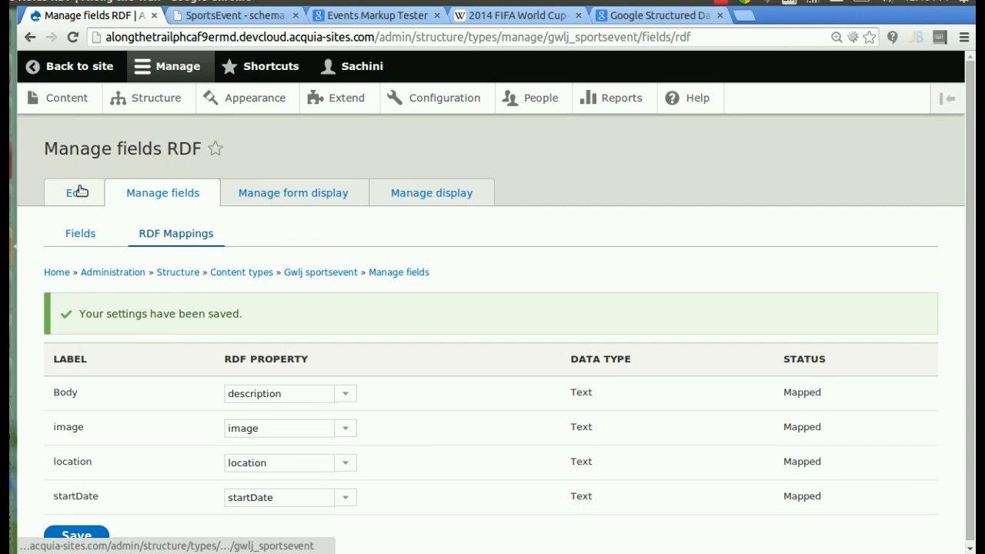
- Check that the SportsEvent content type's Schema.org Mappings tab shows type SportsEvent
{"action": "left_click", "coordinate": [79, 191]}
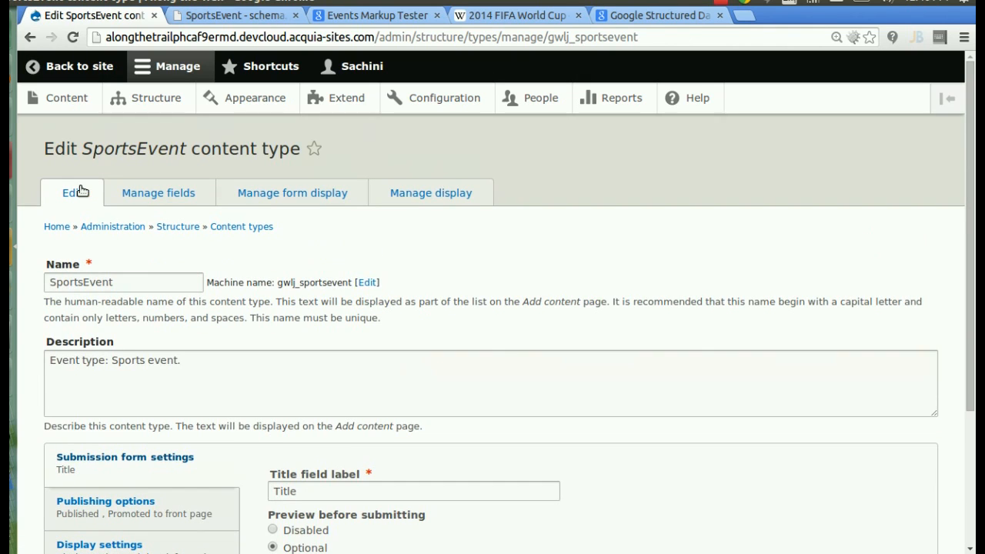
{"action": "left_click_drag", "start_coordinate": [972, 87], "coordinate": [972, 221]}
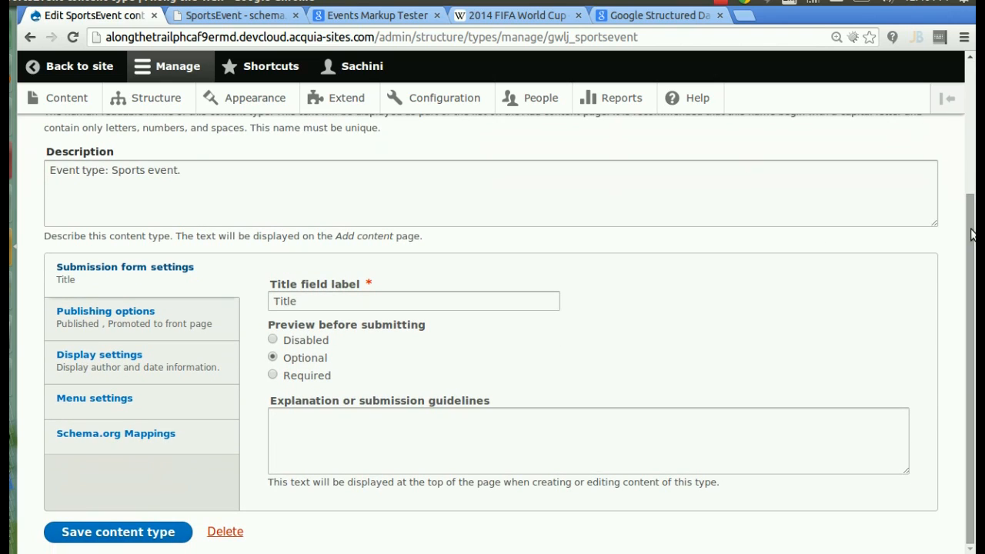
{"action": "left_click", "coordinate": [189, 434]}
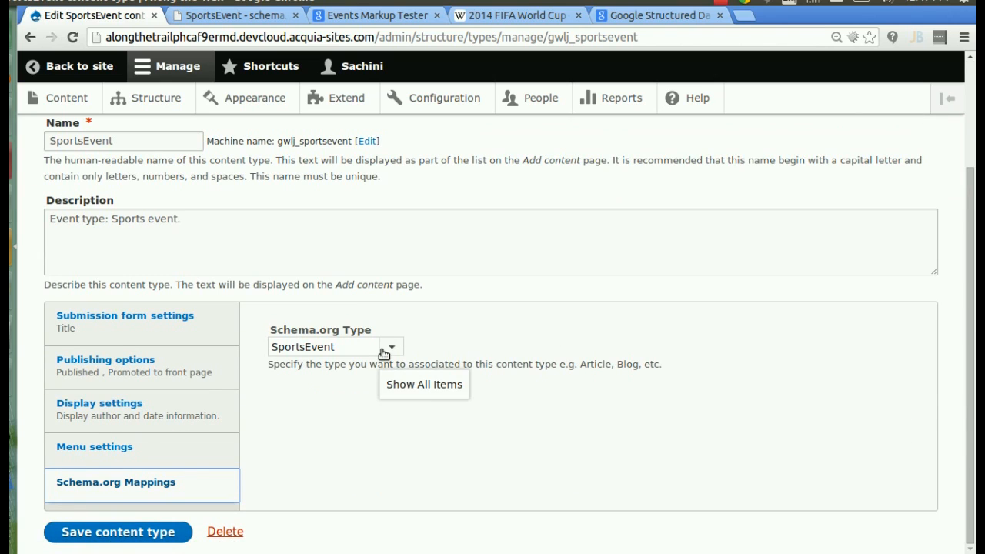
{"action": "left_click_drag", "start_coordinate": [970, 218], "coordinate": [969, 119]}
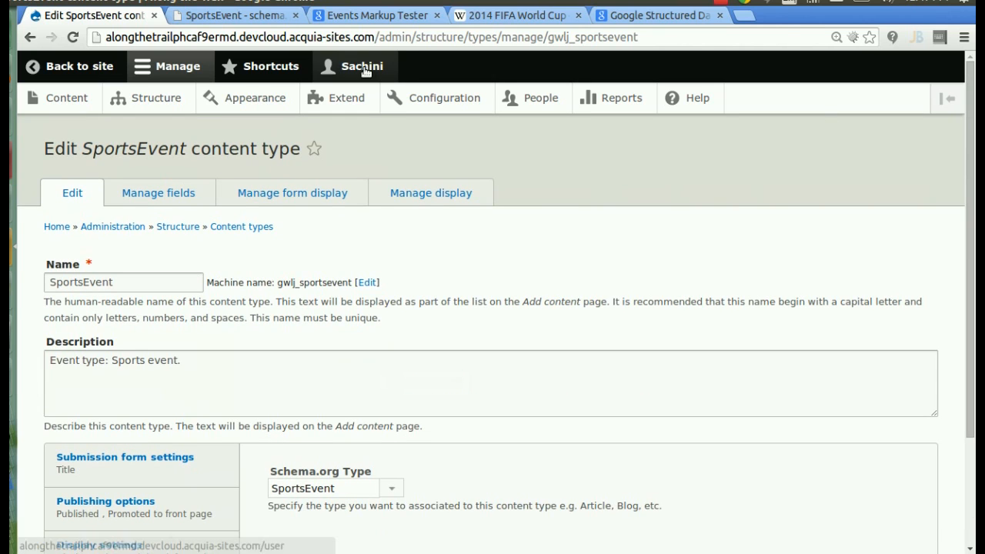
{"action": "left_click", "coordinate": [76, 105]}
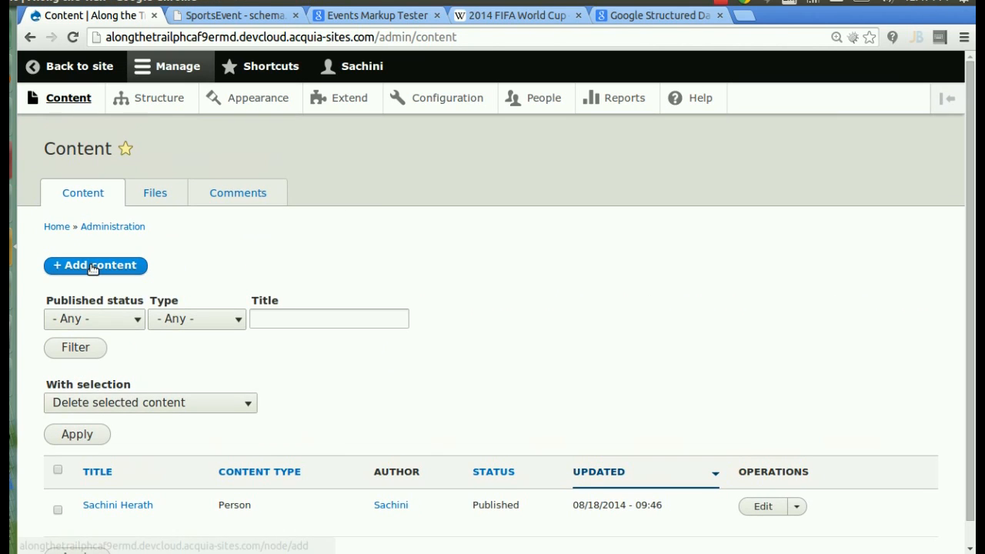
- Create a new SportsEvent titled '2014 FIFA World Cup', copied from the Wikipedia article heading
{"action": "left_click", "coordinate": [92, 265]}
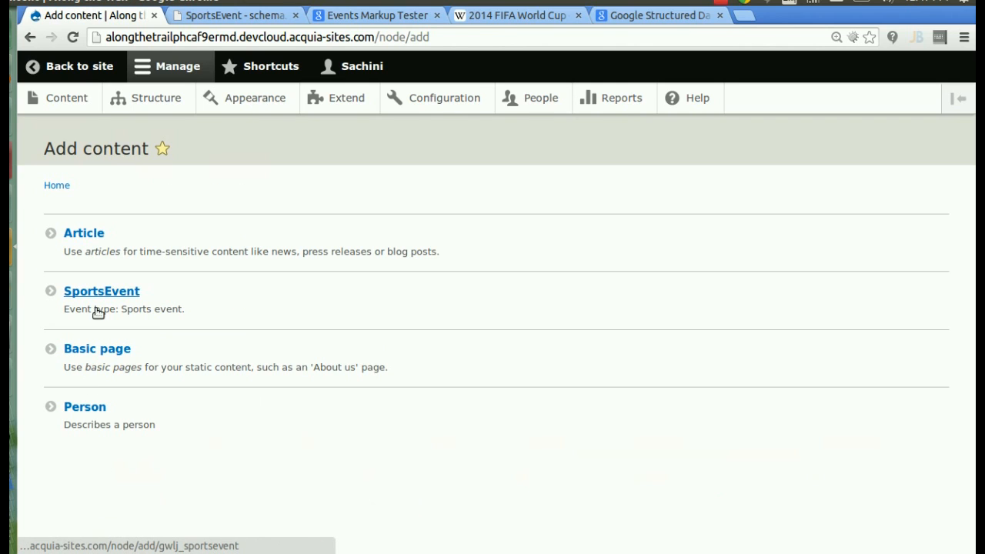
{"action": "left_click", "coordinate": [98, 297]}
{"action": "left_click", "coordinate": [482, 16]}
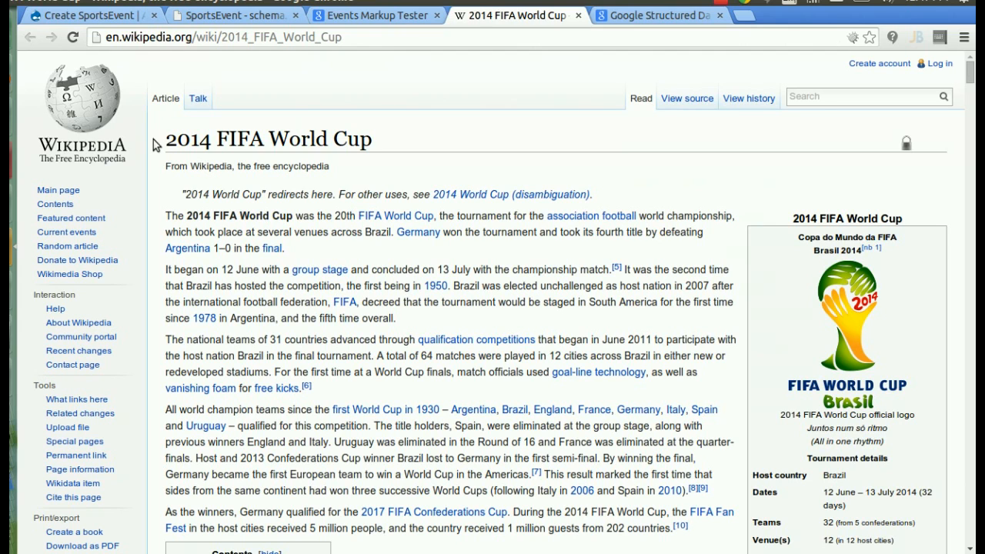
{"action": "left_click_drag", "start_coordinate": [522, 120], "coordinate": [515, 148]}
{"action": "key", "text": "ctrl+c"}
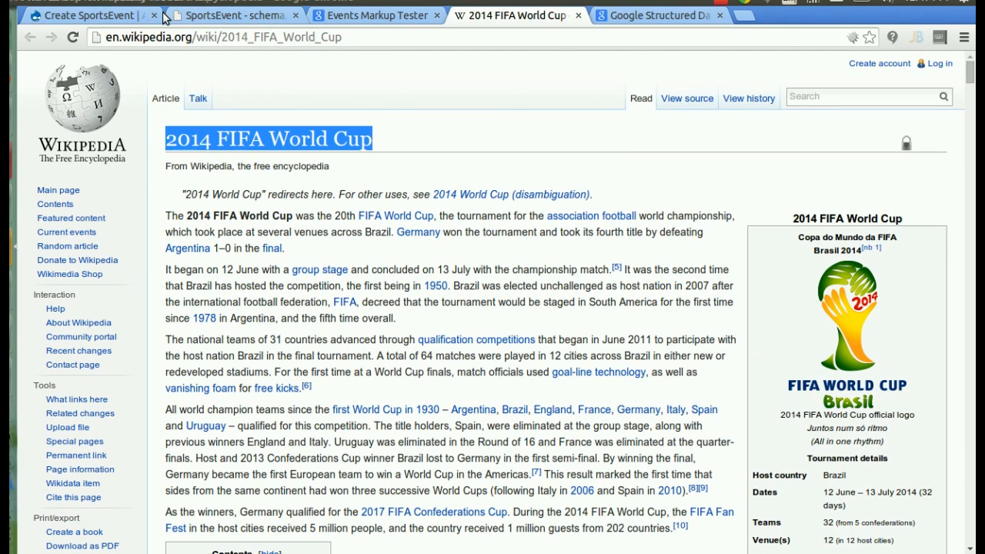
{"action": "left_click", "coordinate": [115, 17]}
{"action": "left_click", "coordinate": [131, 255]}
{"action": "key", "text": "ctrl+v"}
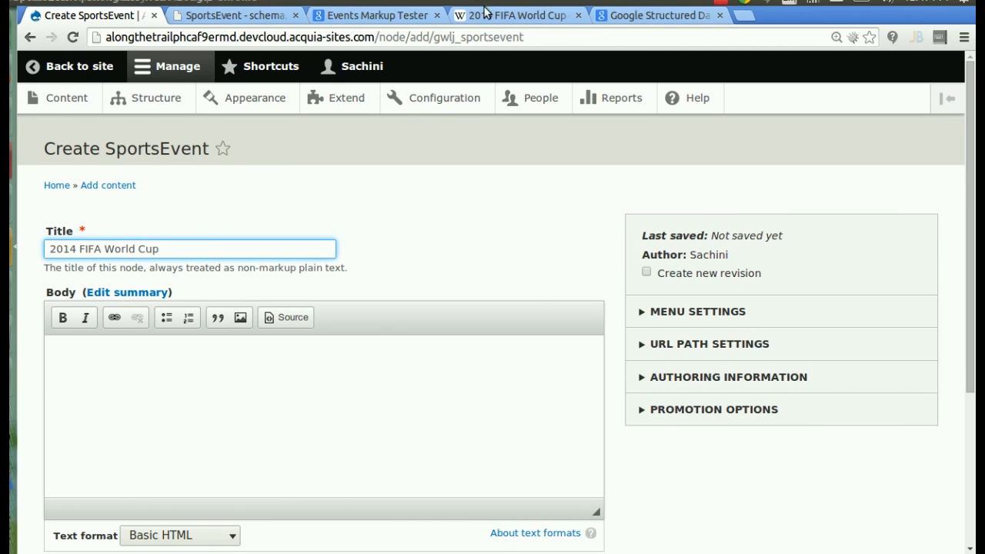
- Paste the Wikipedia article's opening paragraph into the event's Body field
{"action": "left_click", "coordinate": [514, 15]}
{"action": "left_click_drag", "start_coordinate": [163, 218], "coordinate": [298, 251]}
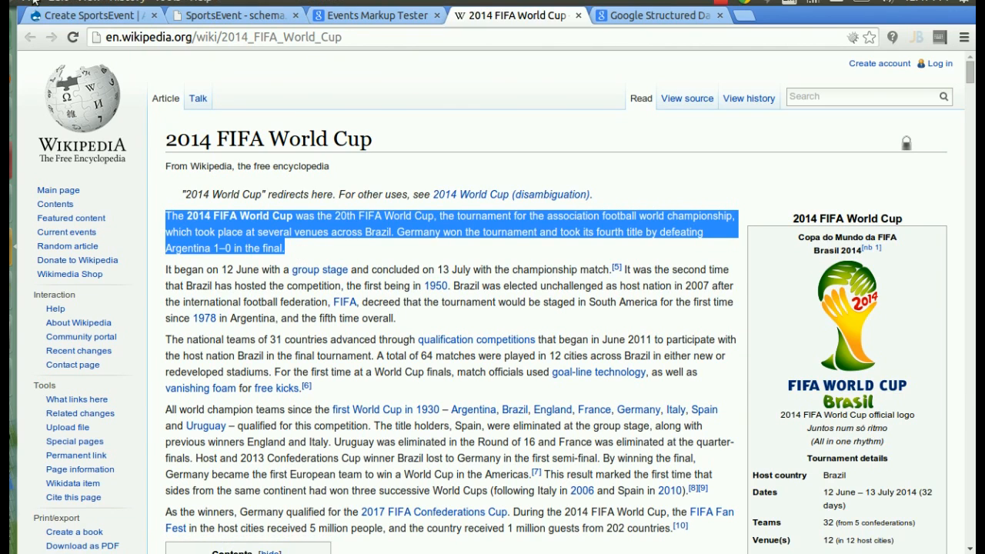
{"action": "left_click", "coordinate": [80, 17]}
{"action": "left_click", "coordinate": [77, 409]}
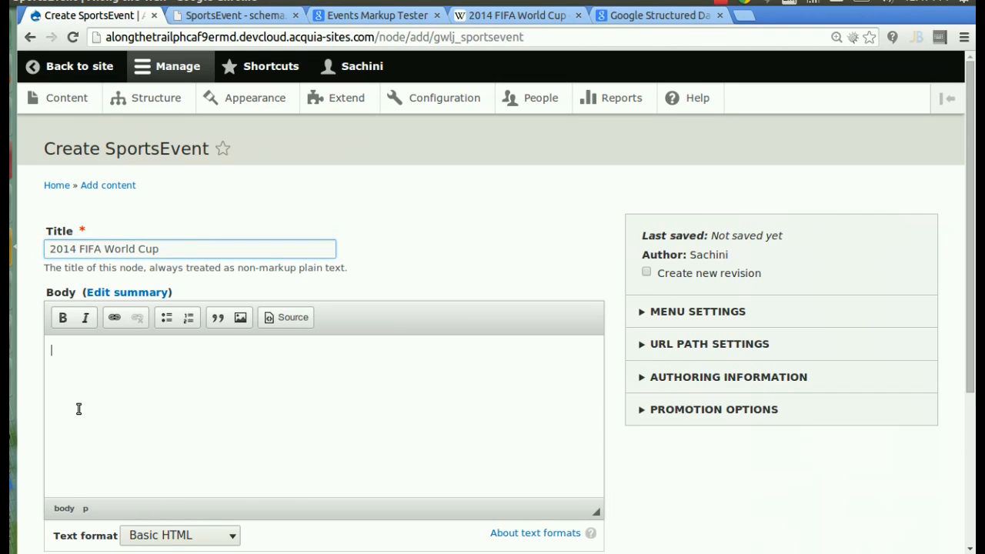
{"action": "type", "text": "The 2014 FIFA World Cup was the 20th FIFA World Cup, the tournament for the association football world championship, which took place at several venues across Brazil. Germany won the tournament and took its fourth title by defeatingArgentina 1–0 in the final."}
{"action": "scroll", "coordinate": [317, 356], "scroll_direction": "down", "scroll_amount": 4}
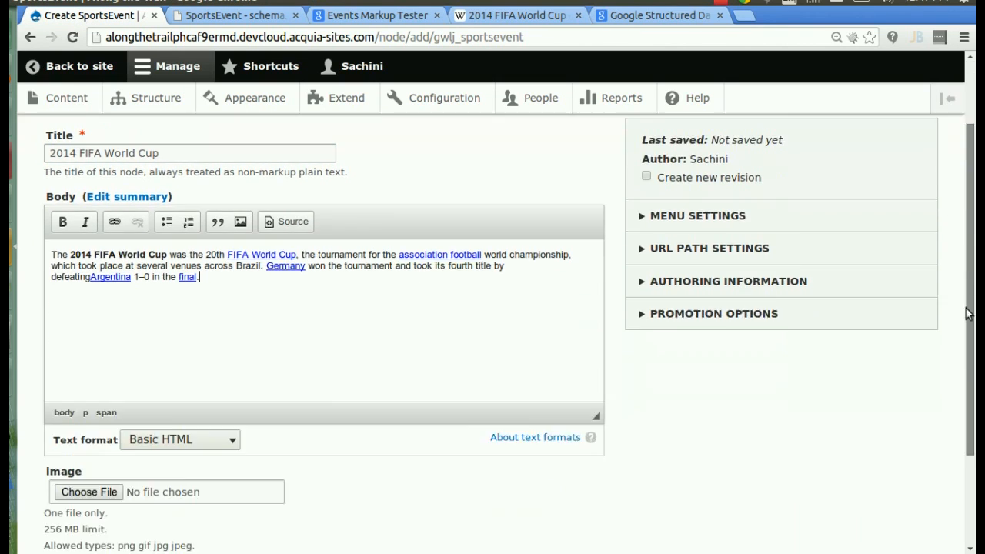
- Upload fifa.png as the event image and fill in the location as Brazil
{"action": "left_click", "coordinate": [73, 438]}
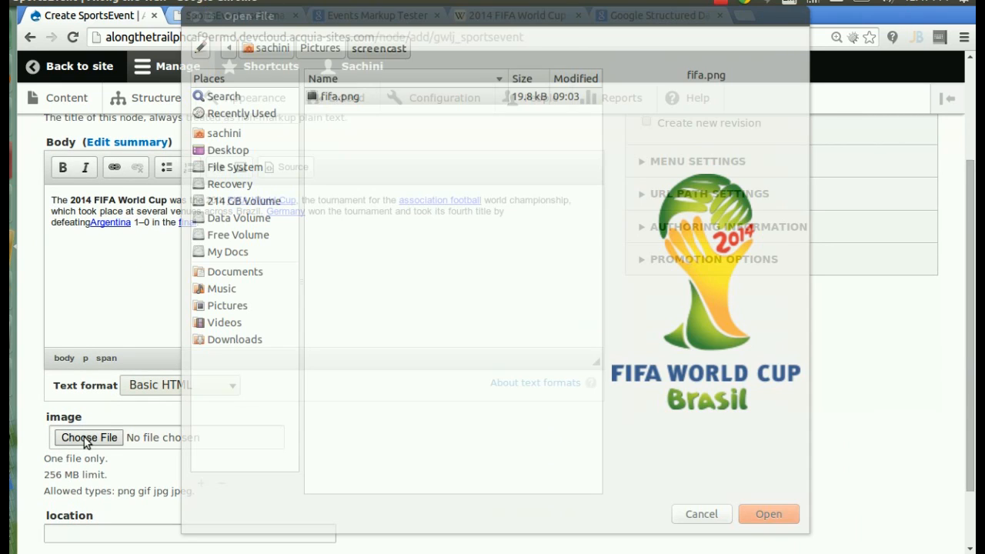
{"action": "double_click", "coordinate": [406, 94]}
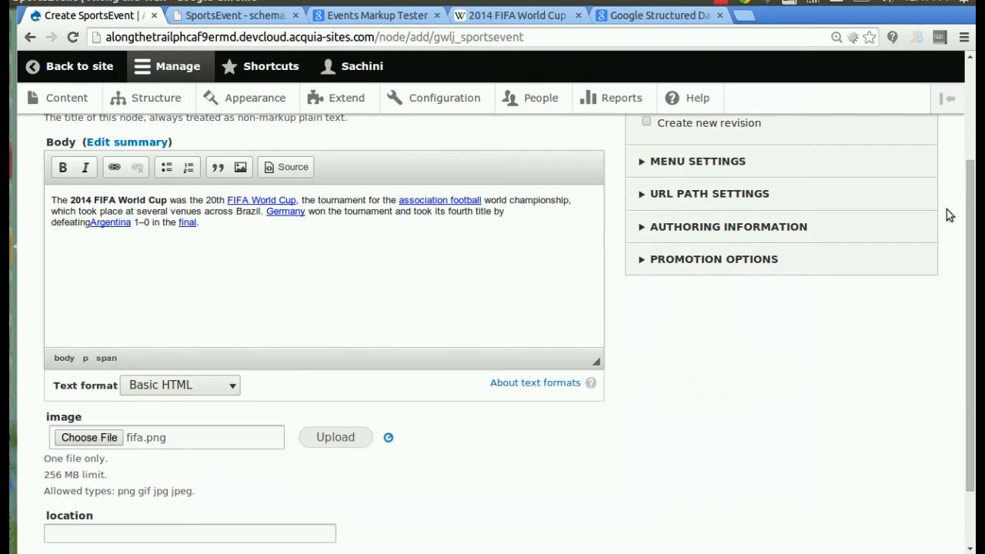
{"action": "scroll", "coordinate": [969, 291], "scroll_direction": "down", "scroll_amount": 2}
{"action": "left_click", "coordinate": [177, 473]}
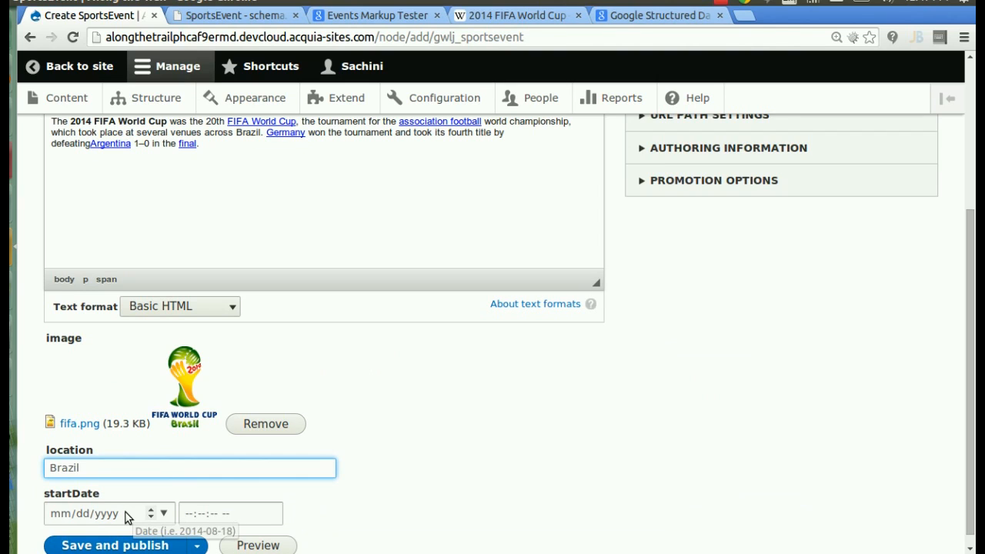
- Set the startDate to 06/12/2014 at 12:00:00 AM and publish the SportsEvent
{"action": "left_click", "coordinate": [64, 516]}
{"action": "type", "text": "06/12/0002/"}
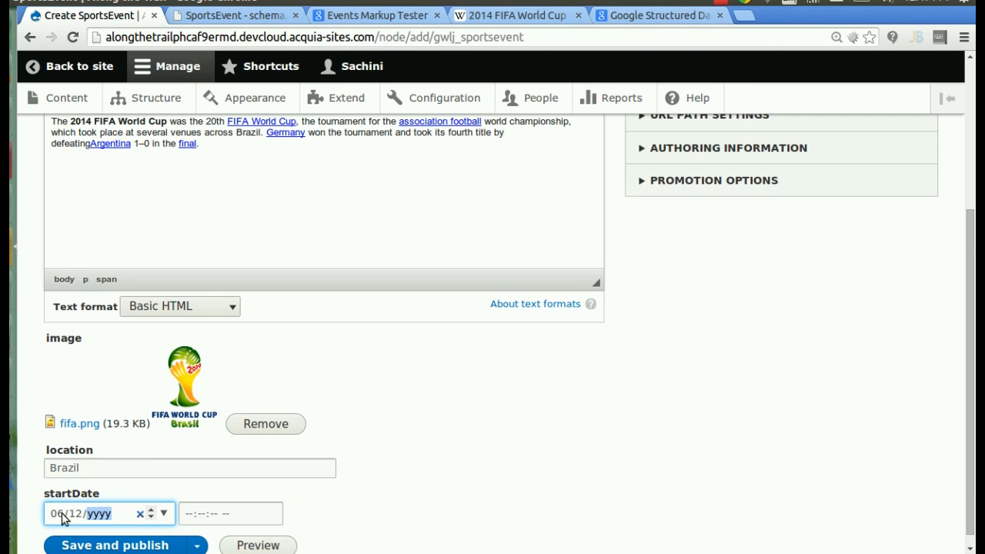
{"action": "key", "text": "Tab"}
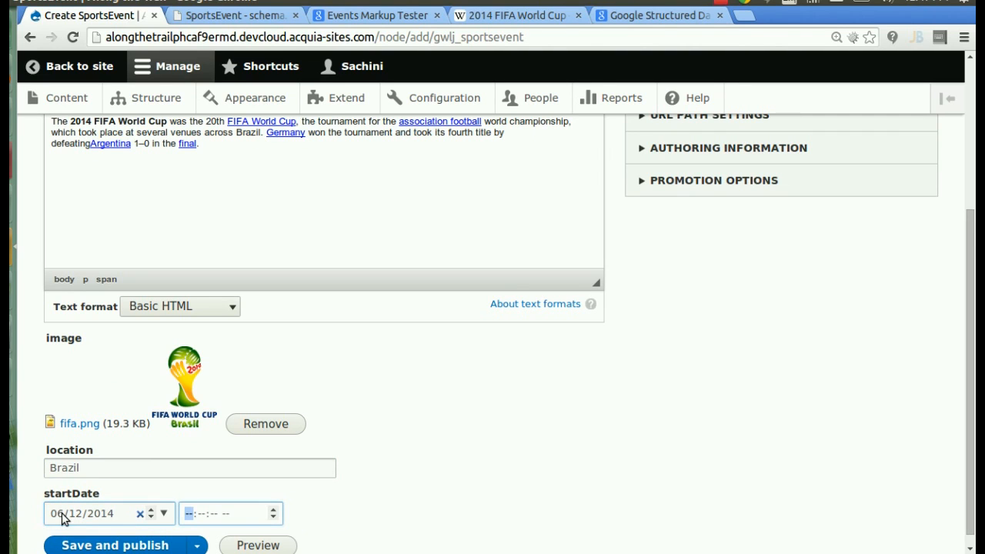
{"action": "type", "text": "120000a"}
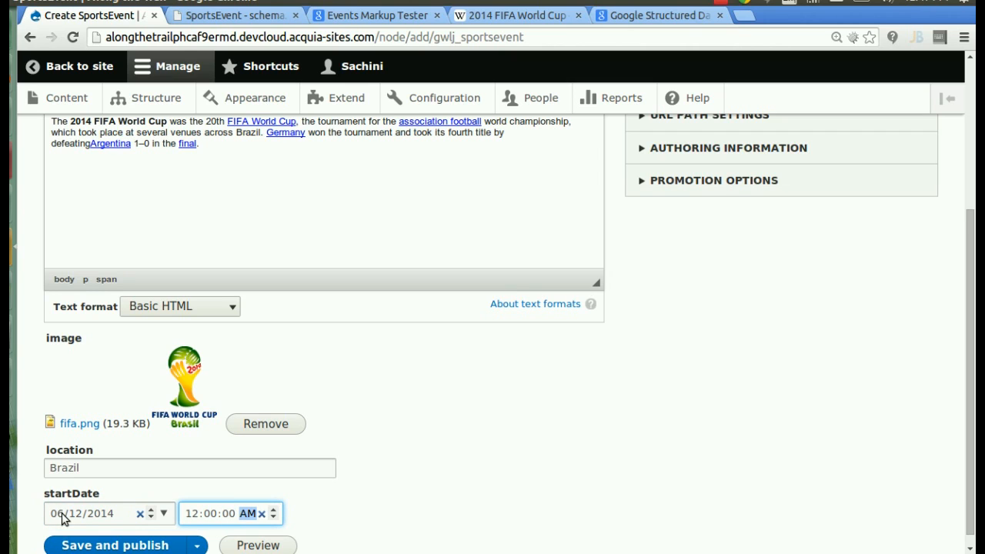
{"action": "left_click", "coordinate": [133, 546]}
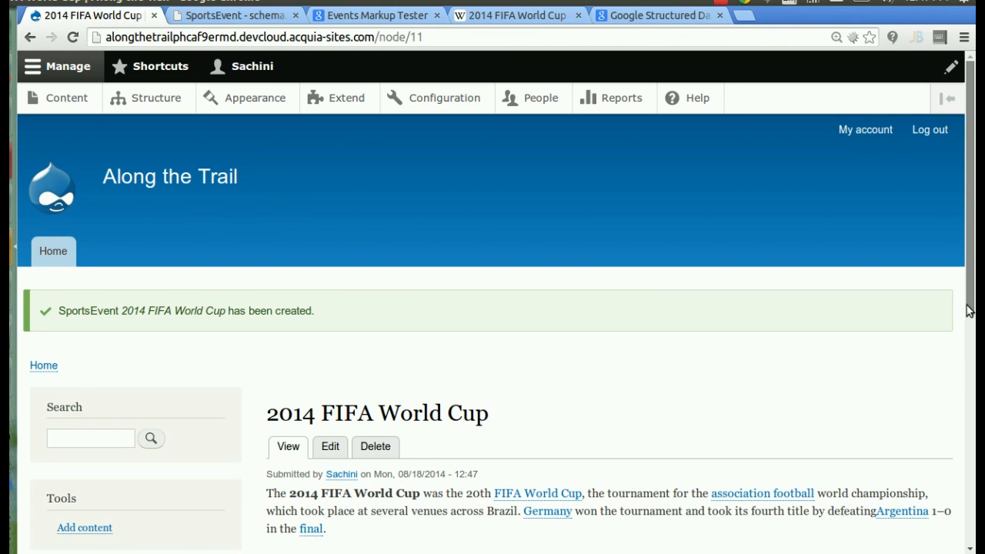
{"action": "scroll", "coordinate": [970, 307], "scroll_direction": "down", "scroll_amount": 1}
{"action": "left_click_drag", "start_coordinate": [971, 307], "coordinate": [961, 443]}
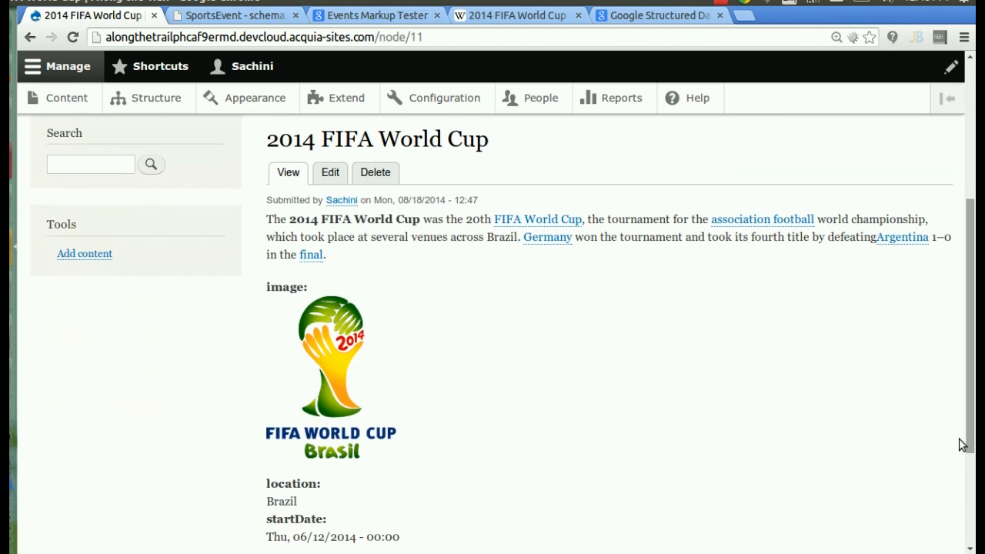
{"action": "right_click", "coordinate": [393, 370]}
{"action": "left_click", "coordinate": [436, 507]}
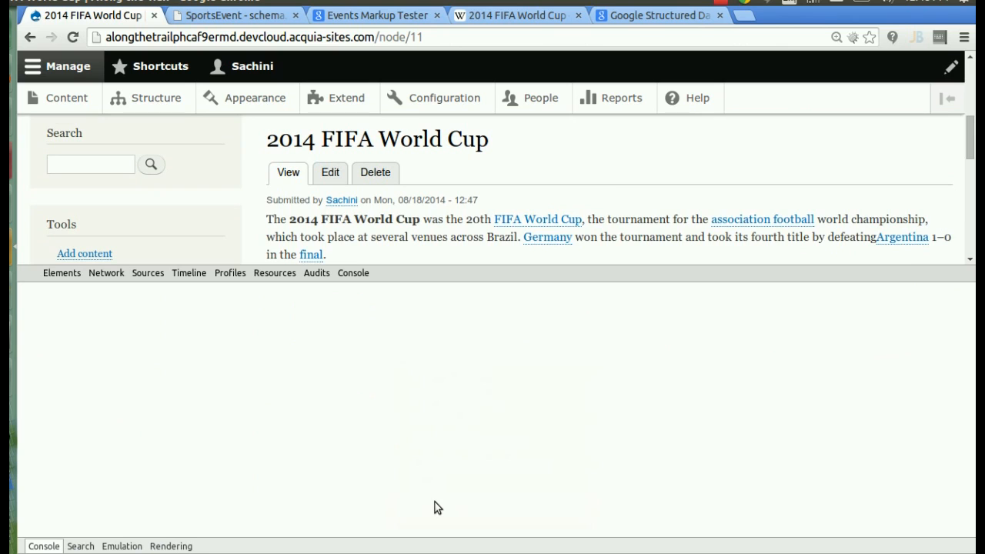
{"action": "left_click_drag", "start_coordinate": [556, 395], "coordinate": [554, 354]}
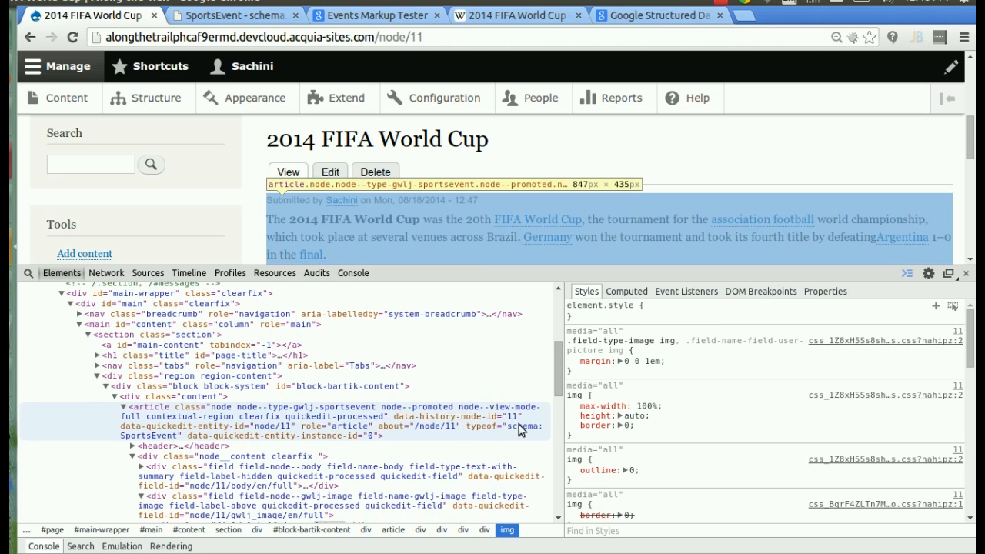
{"action": "left_click", "coordinate": [518, 428]}
{"action": "double_click", "coordinate": [519, 427]}
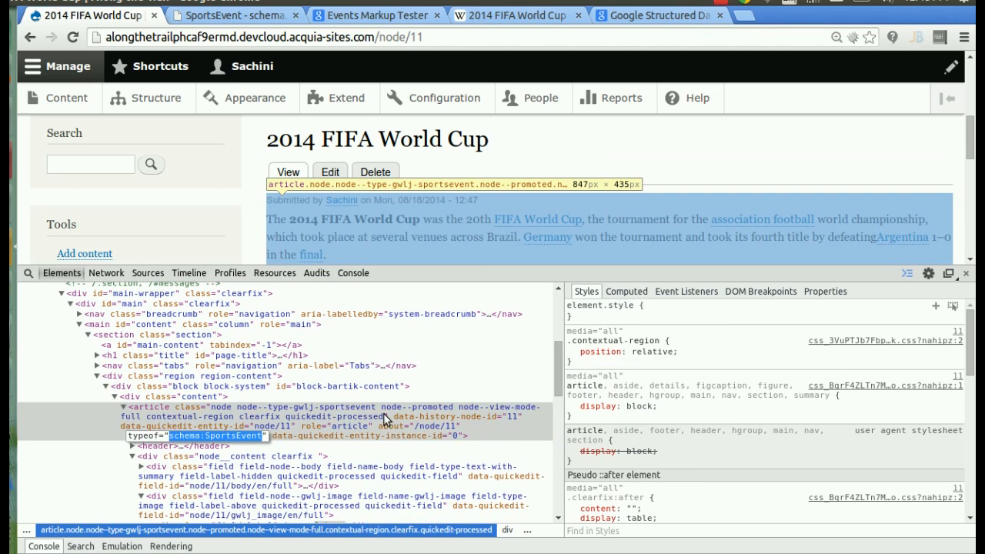
{"action": "left_click_drag", "start_coordinate": [561, 385], "coordinate": [561, 425]}
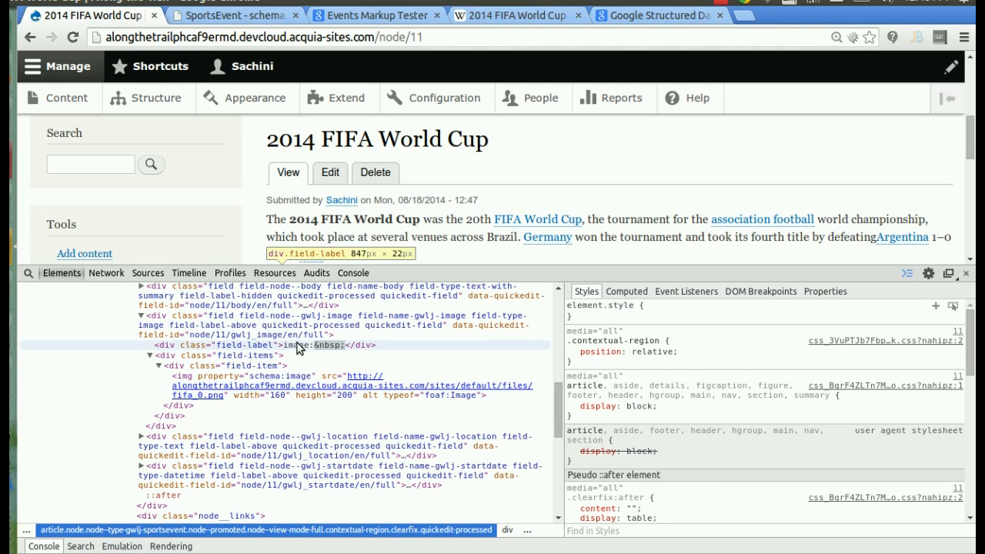
{"action": "left_click_drag", "start_coordinate": [971, 146], "coordinate": [972, 193]}
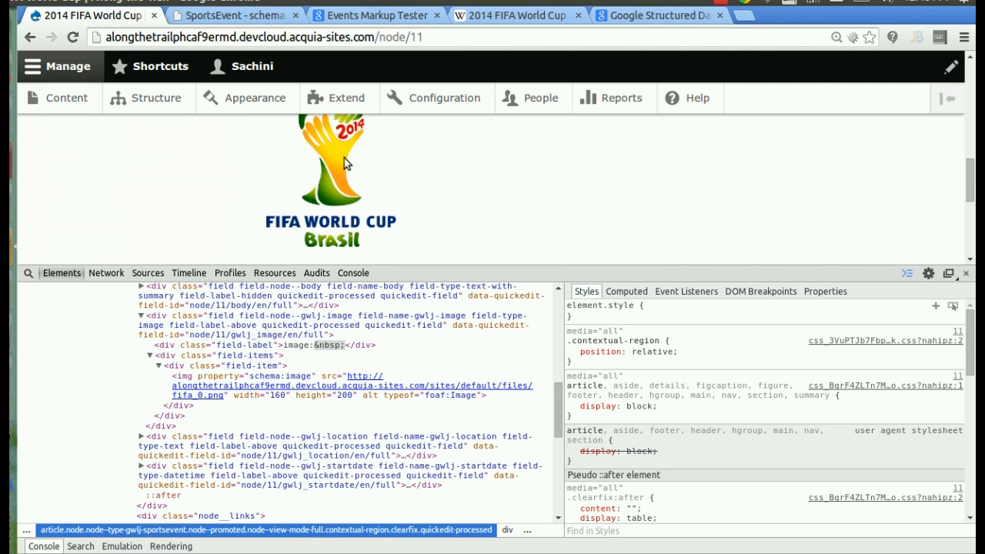
{"action": "left_click", "coordinate": [29, 273]}
{"action": "left_click", "coordinate": [281, 160]}
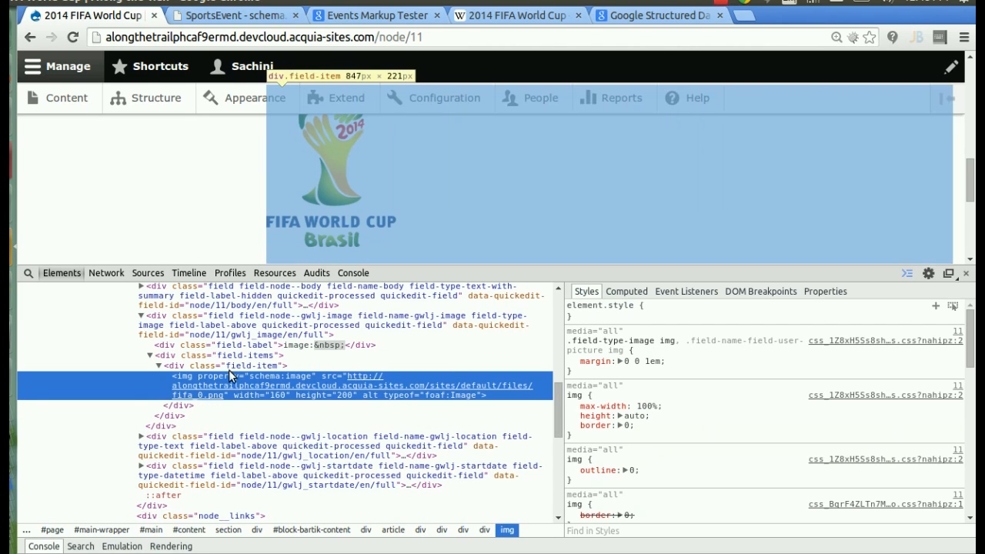
{"action": "double_click", "coordinate": [257, 378]}
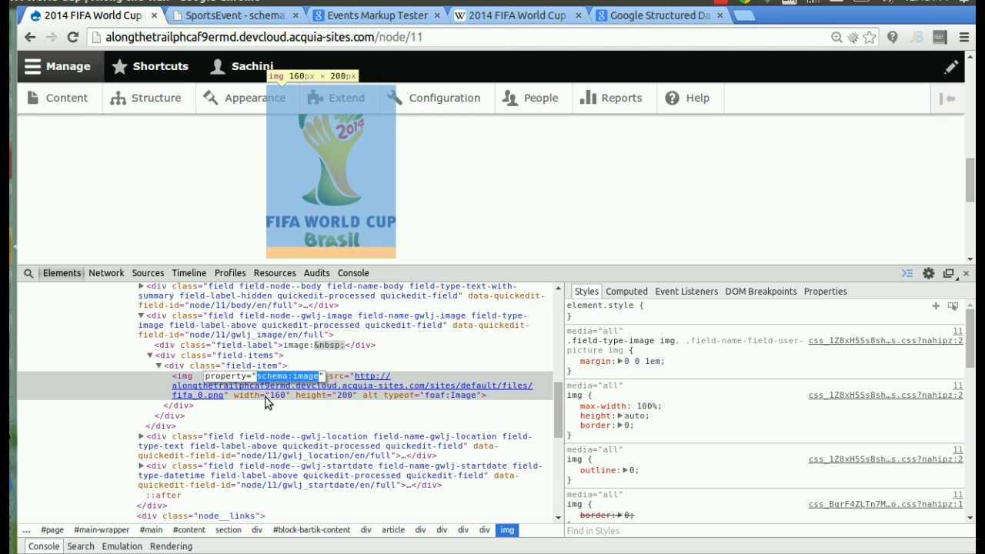
{"action": "left_click_drag", "start_coordinate": [971, 183], "coordinate": [973, 212]}
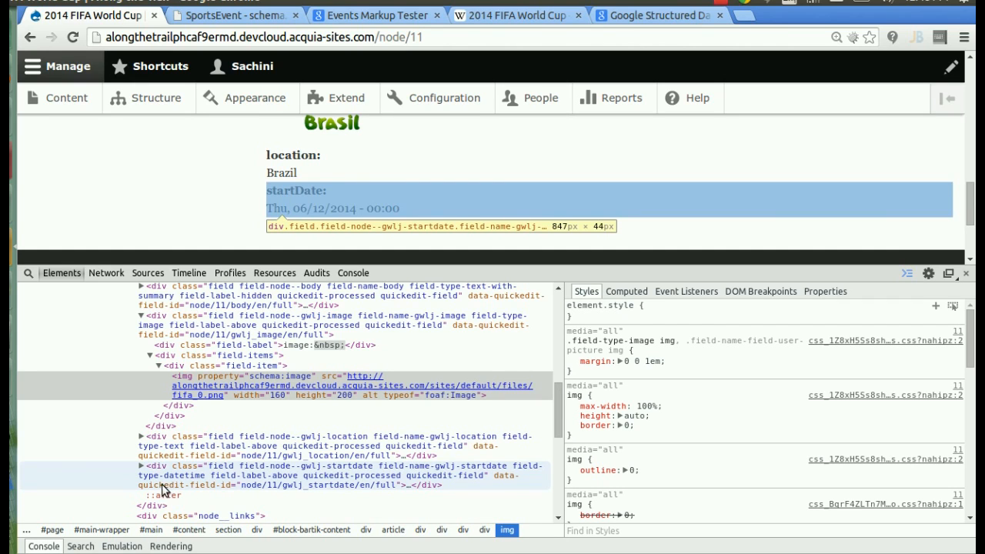
{"action": "left_click", "coordinate": [140, 437]}
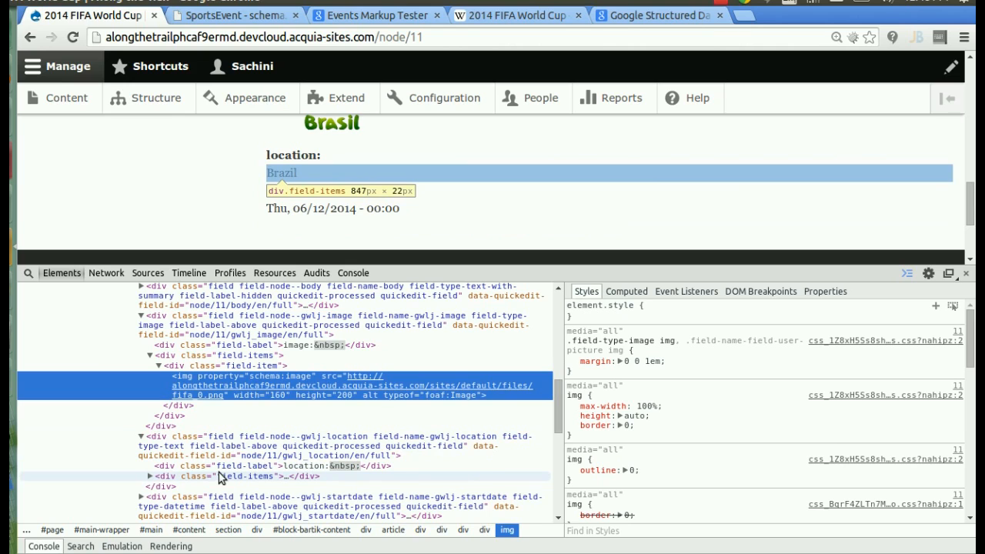
{"action": "left_click", "coordinate": [151, 476]}
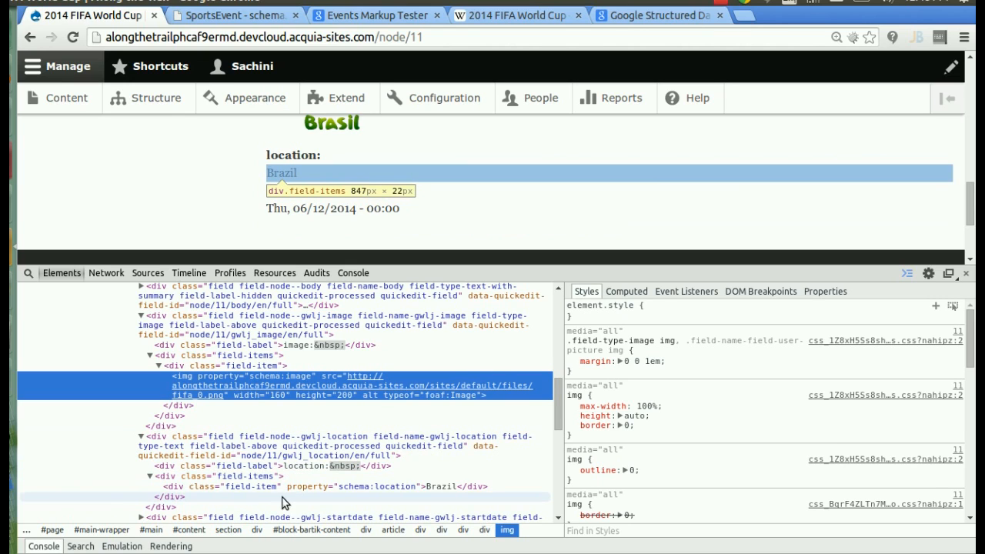
{"action": "double_click", "coordinate": [315, 487]}
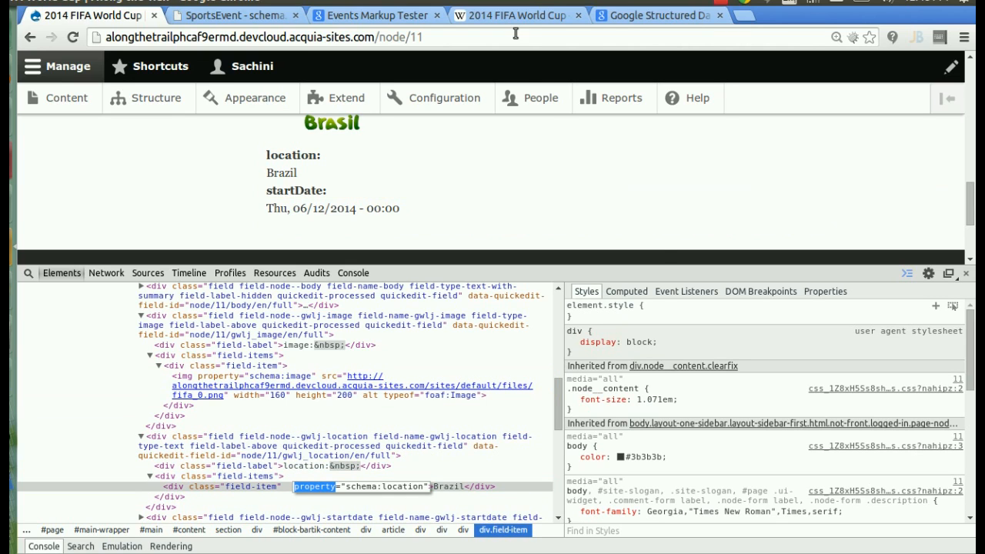
{"action": "left_click", "coordinate": [966, 274]}
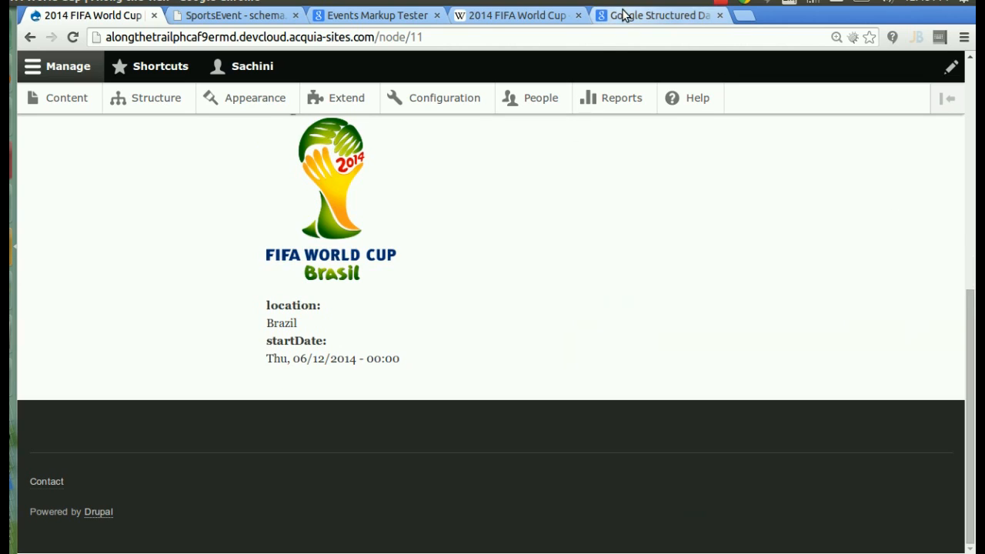
{"action": "left_click", "coordinate": [626, 44]}
{"action": "key", "text": "ctrl+c"}
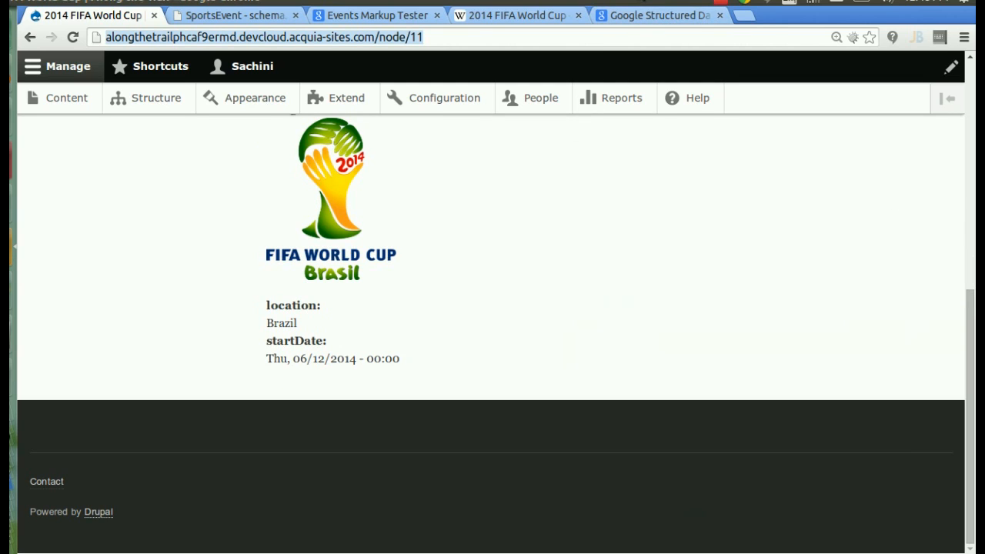
- Test the node/11 URL in the Structured Data Testing Tool and review the extracted SportsEvent
{"action": "left_click", "coordinate": [656, 17]}
{"action": "left_click_drag", "start_coordinate": [971, 382], "coordinate": [959, 100]}
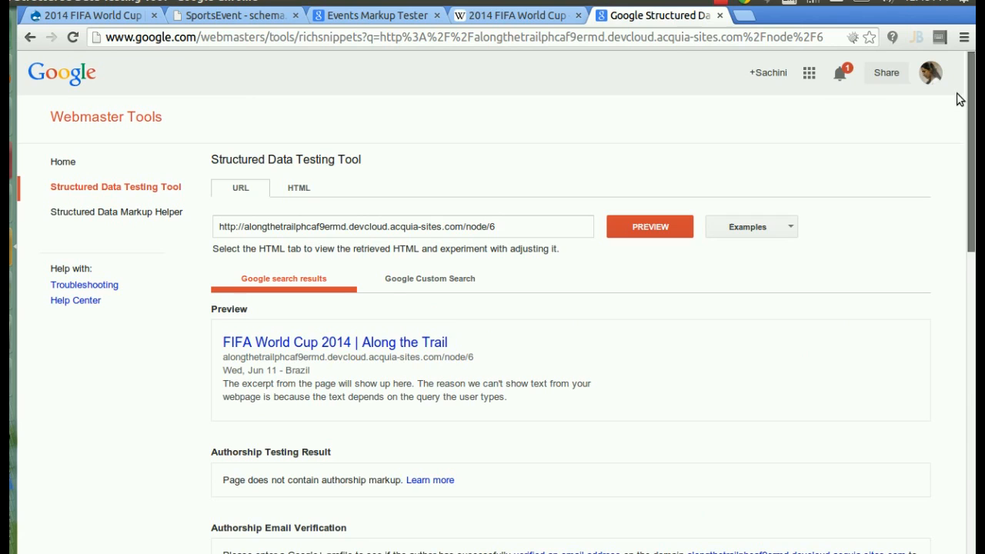
{"action": "triple_click", "coordinate": [507, 223]}
{"action": "key", "text": "ctrl+v"}
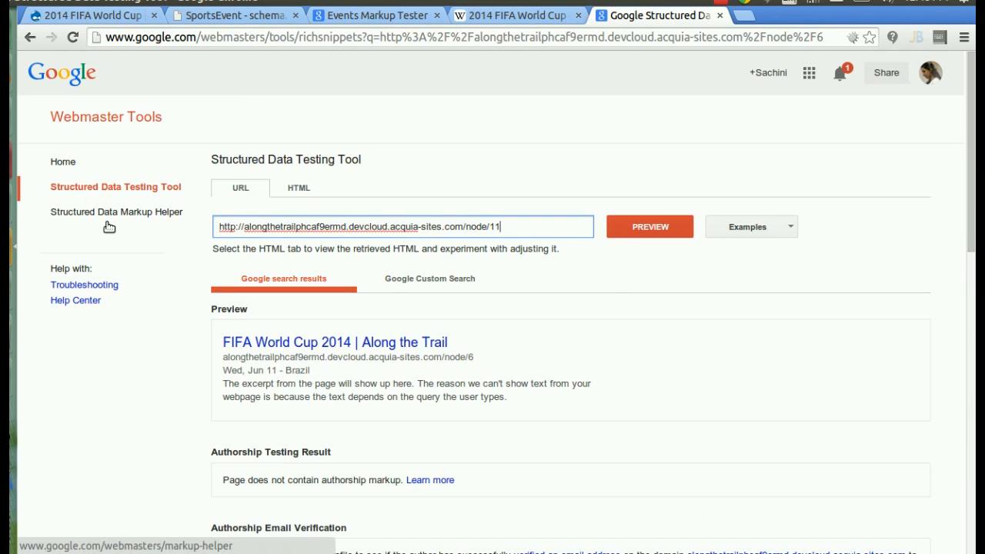
{"action": "left_click", "coordinate": [644, 223]}
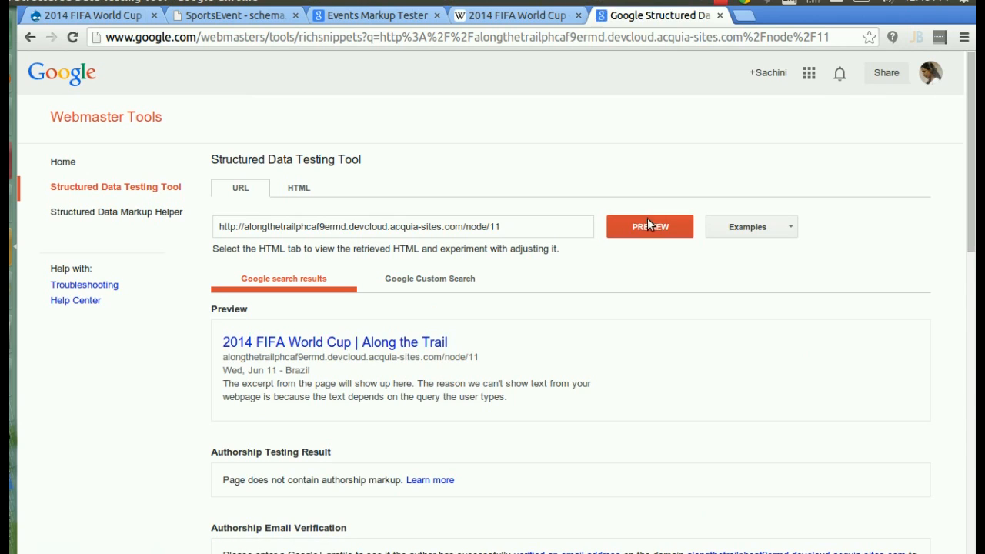
{"action": "scroll", "coordinate": [973, 151], "scroll_direction": "down", "scroll_amount": 2}
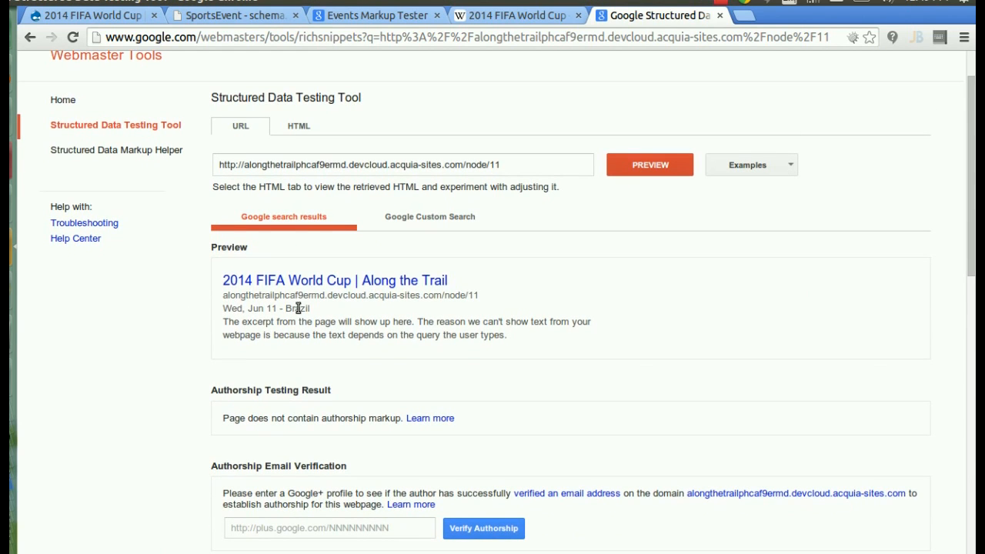
{"action": "left_click_drag", "start_coordinate": [973, 201], "coordinate": [973, 438]}
{"action": "scroll", "coordinate": [830, 353], "scroll_direction": "up", "scroll_amount": 4}
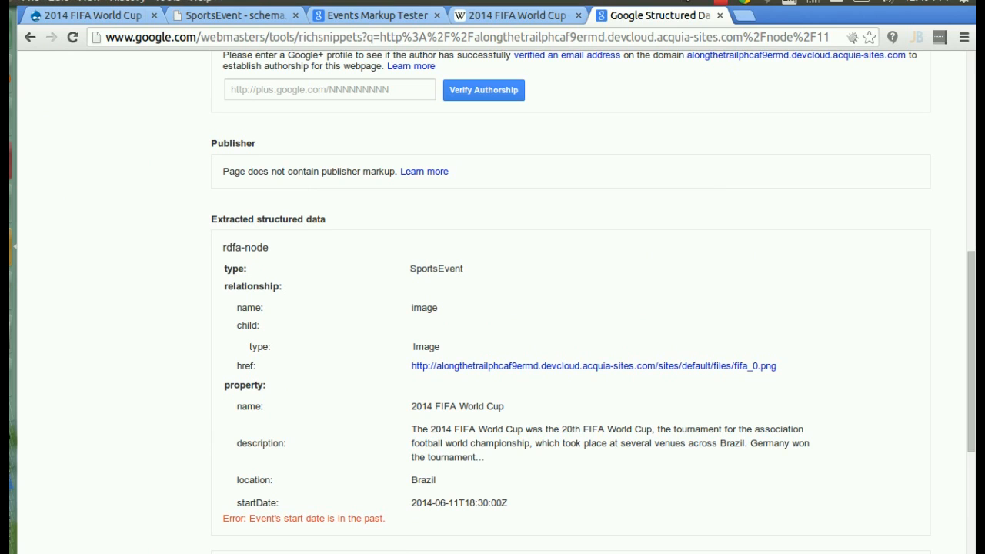
{"action": "left_click", "coordinate": [115, 10]}
- Inspect the World Cup node's markup and collapse the <html> element with its schema.org prefixes
{"action": "right_click", "coordinate": [411, 262]}
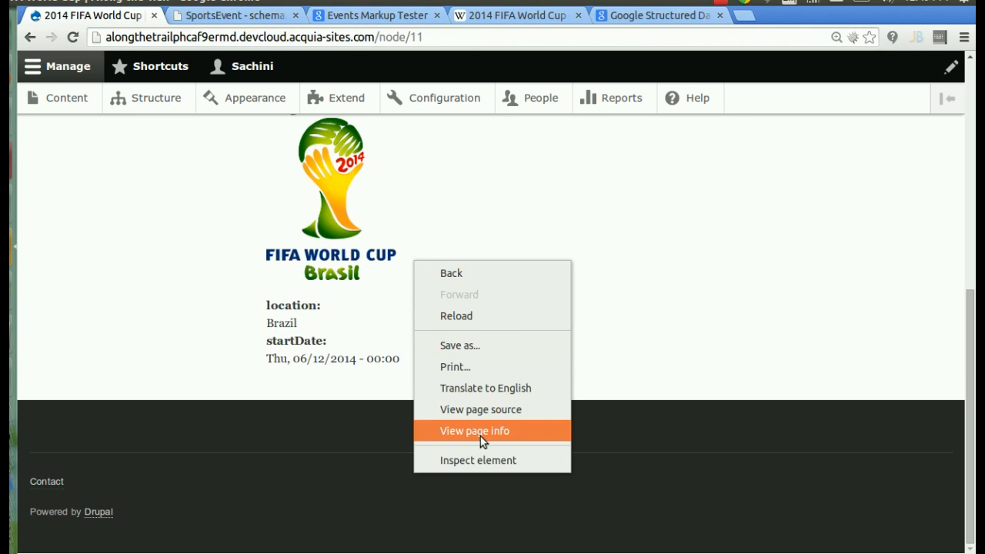
{"action": "left_click", "coordinate": [483, 459]}
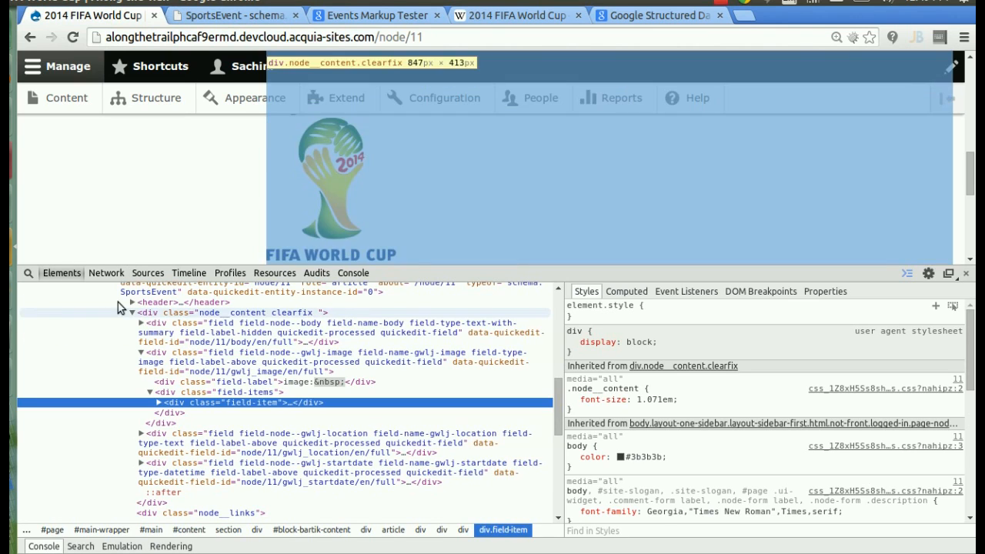
{"action": "left_click_drag", "start_coordinate": [557, 402], "coordinate": [557, 321]}
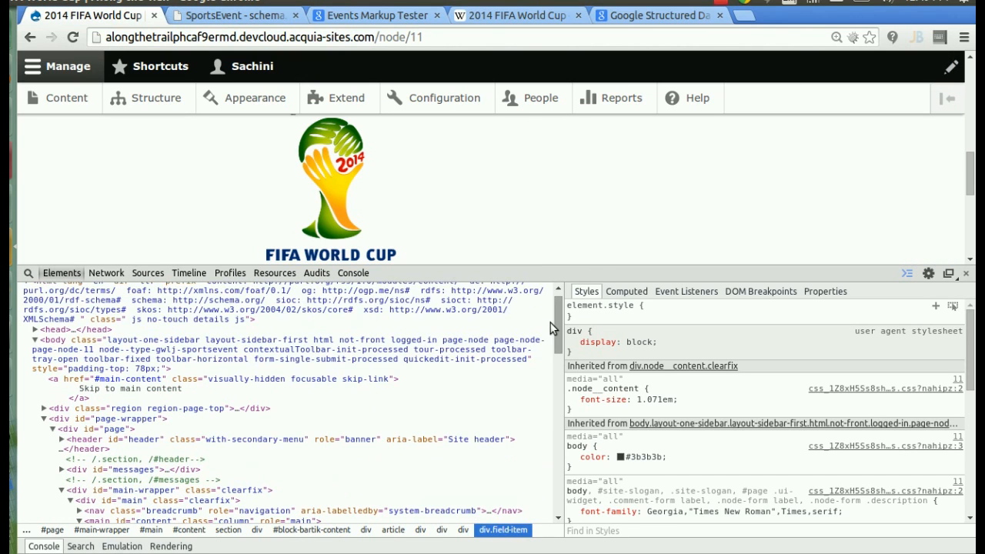
{"action": "left_click", "coordinate": [106, 306]}
{"action": "double_click", "coordinate": [107, 306]}
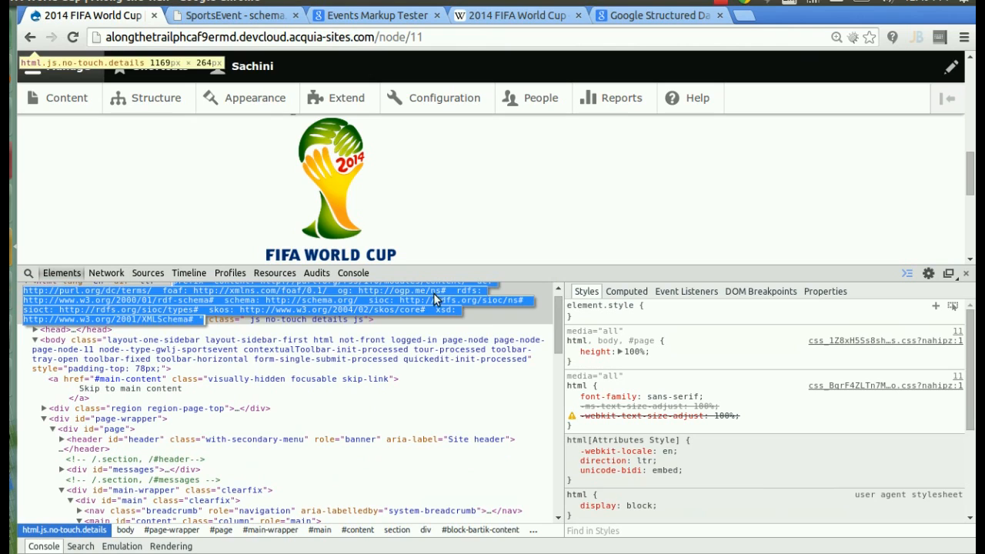
{"action": "left_click_drag", "start_coordinate": [555, 331], "coordinate": [554, 312]}
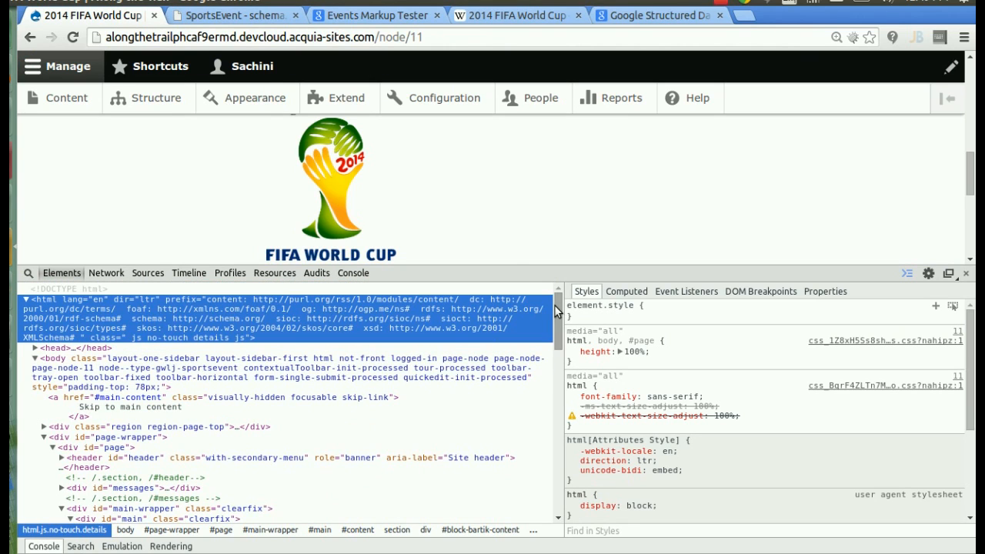
{"action": "left_click", "coordinate": [27, 299]}
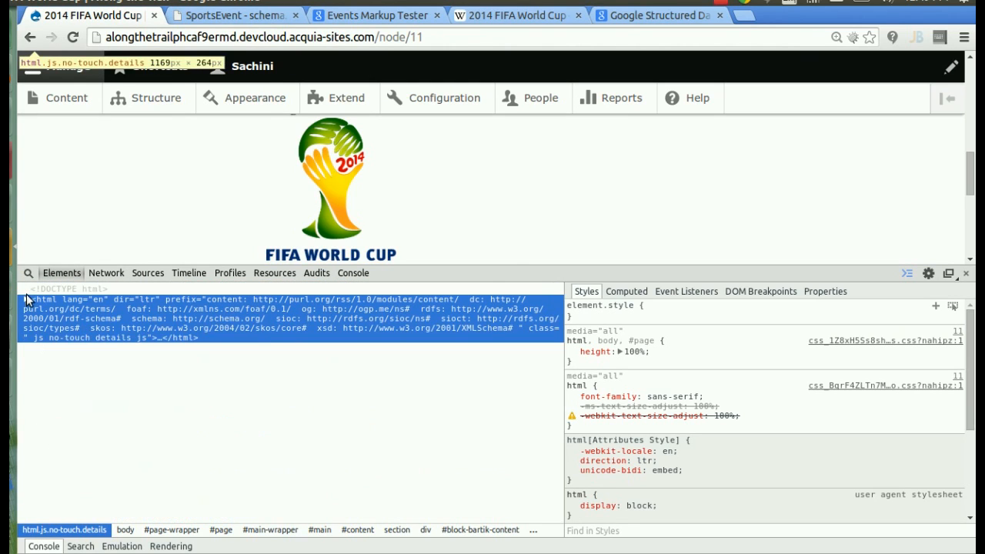
{"action": "left_click", "coordinate": [344, 22]}
- Paste the node page HTML into the Events Markup Tester and validate to show SportsEvent 1
{"action": "left_click", "coordinate": [317, 284]}
{"action": "key", "text": "ctrl+v"}
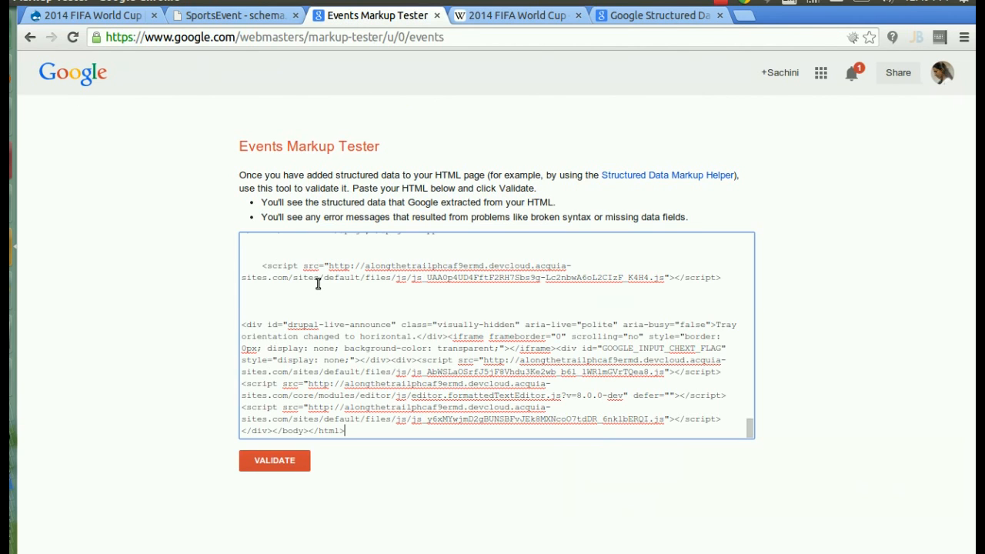
{"action": "left_click", "coordinate": [266, 458]}
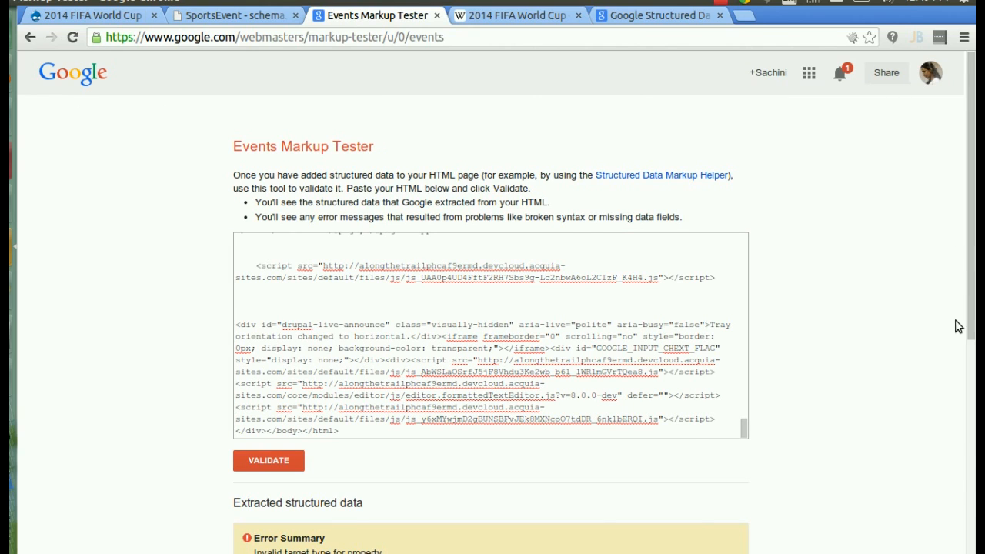
{"action": "left_click", "coordinate": [972, 444]}
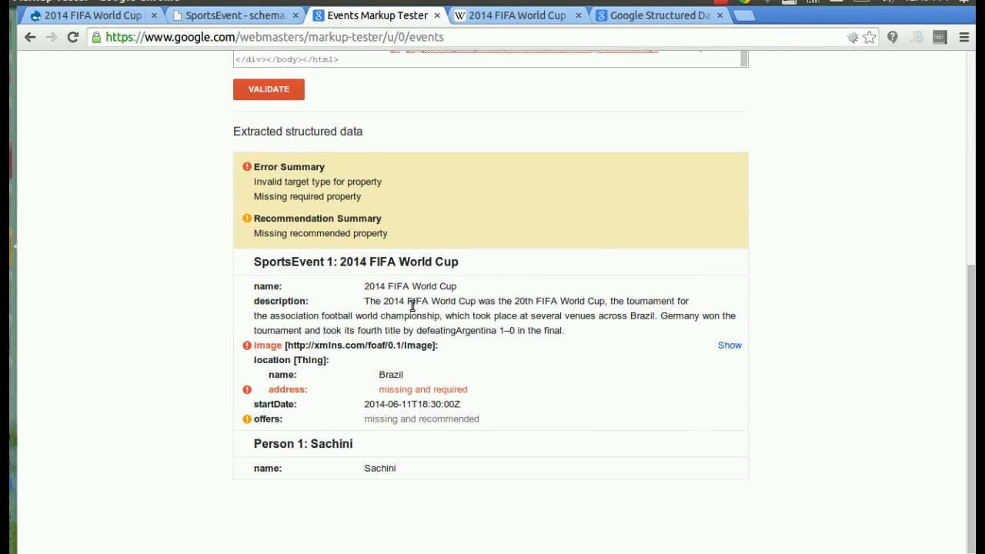